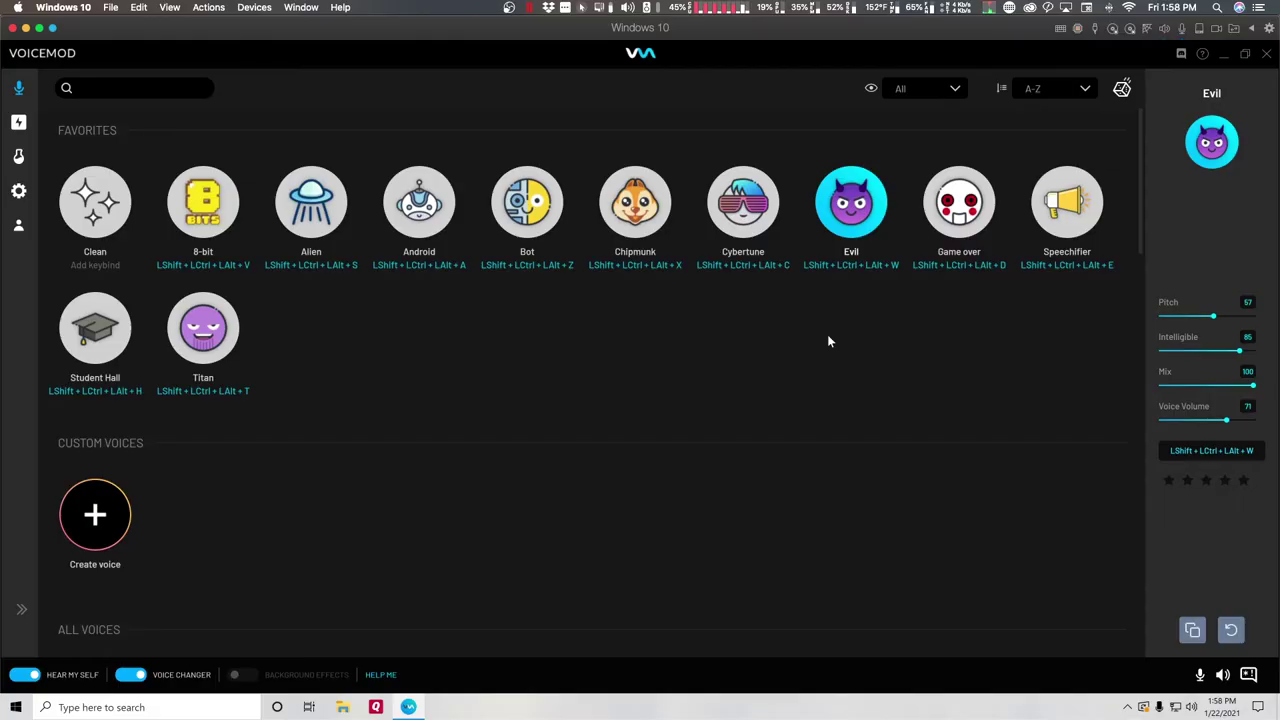
Change the Voicemod Favorites voice from Evil to Speechifier, then to Alien
click(1062, 202)
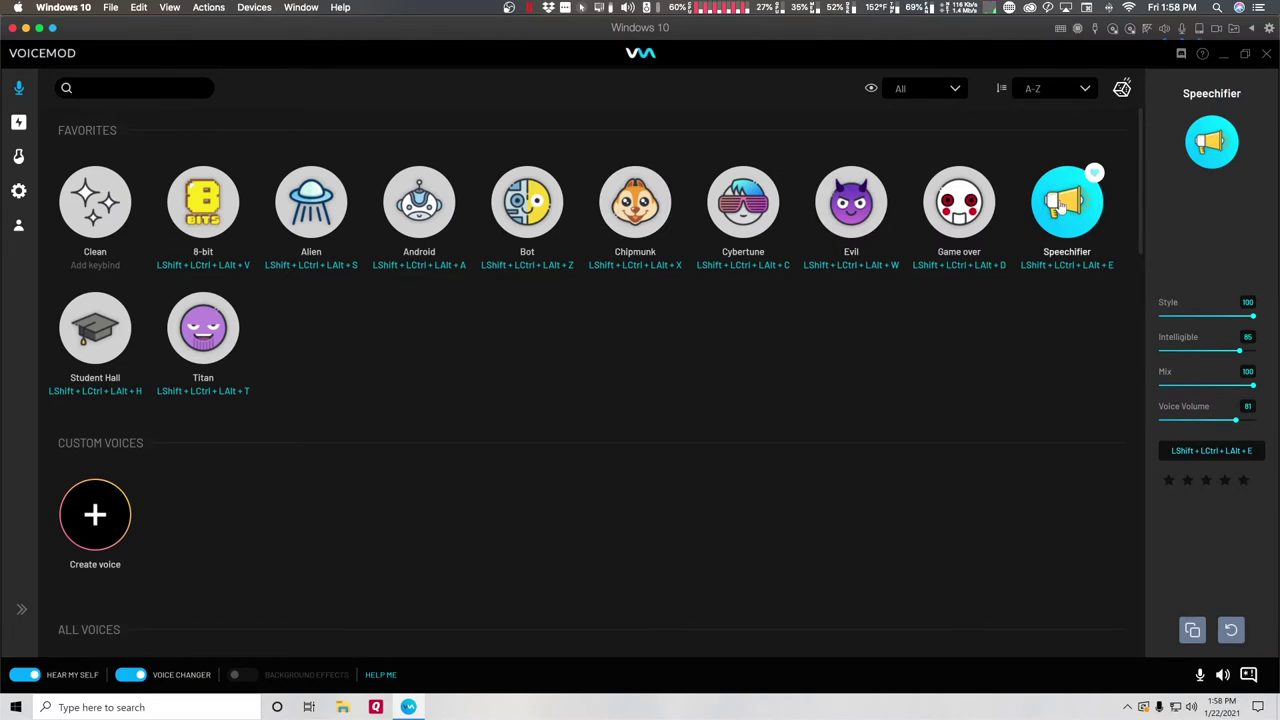
click(328, 217)
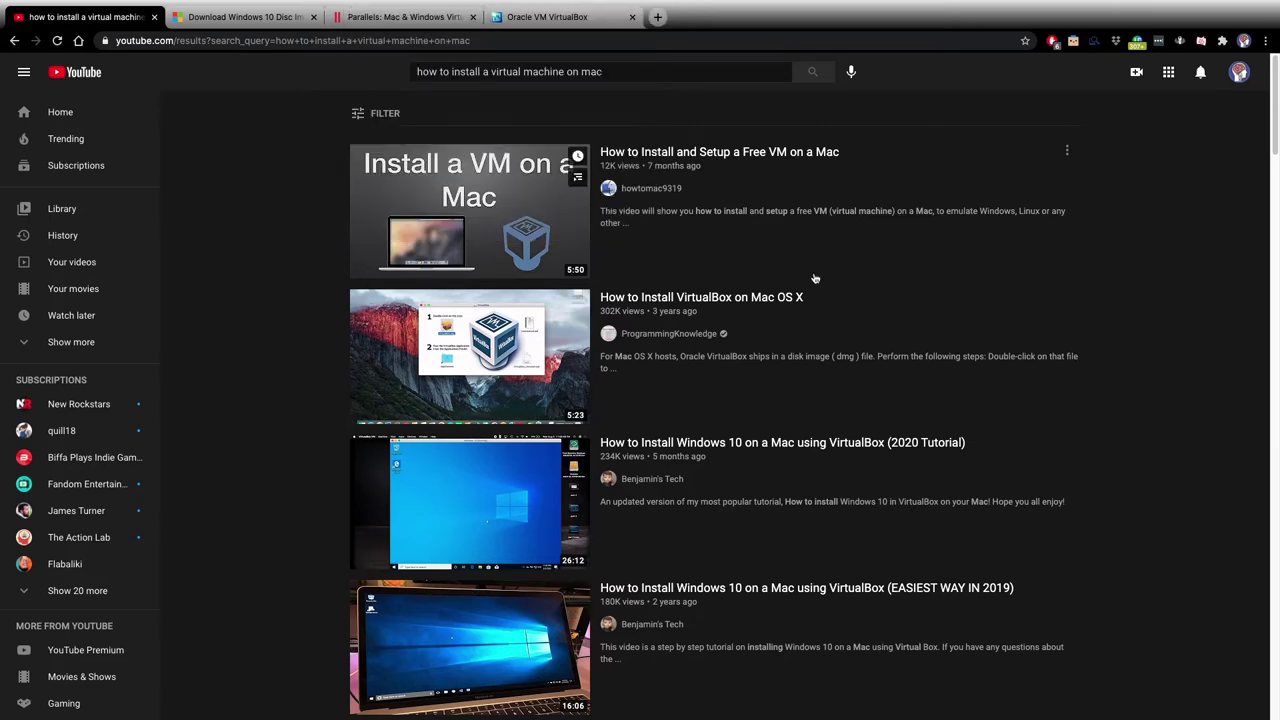
Scroll through the YouTube VirtualBox tutorials for installing Windows 10 on a Mac
scroll(1119, 701, down, 6)
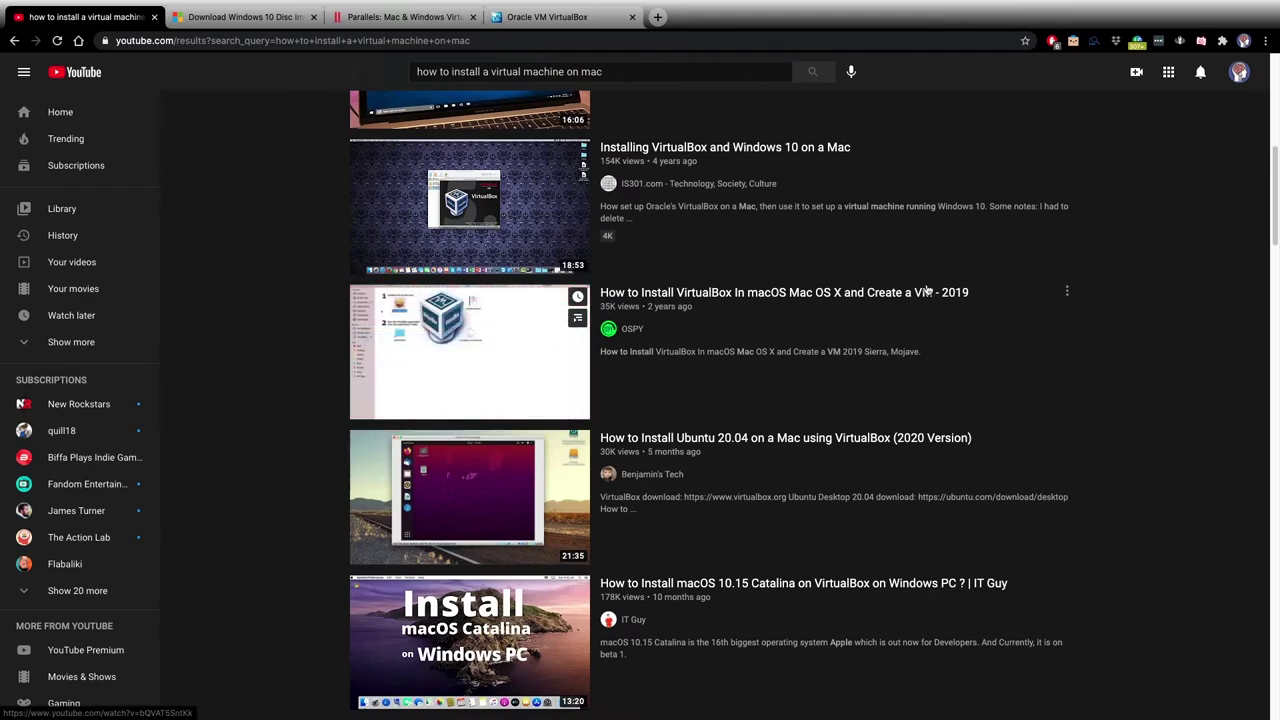
scroll(1195, 534, up, 5)
scroll(1195, 534, up, 1)
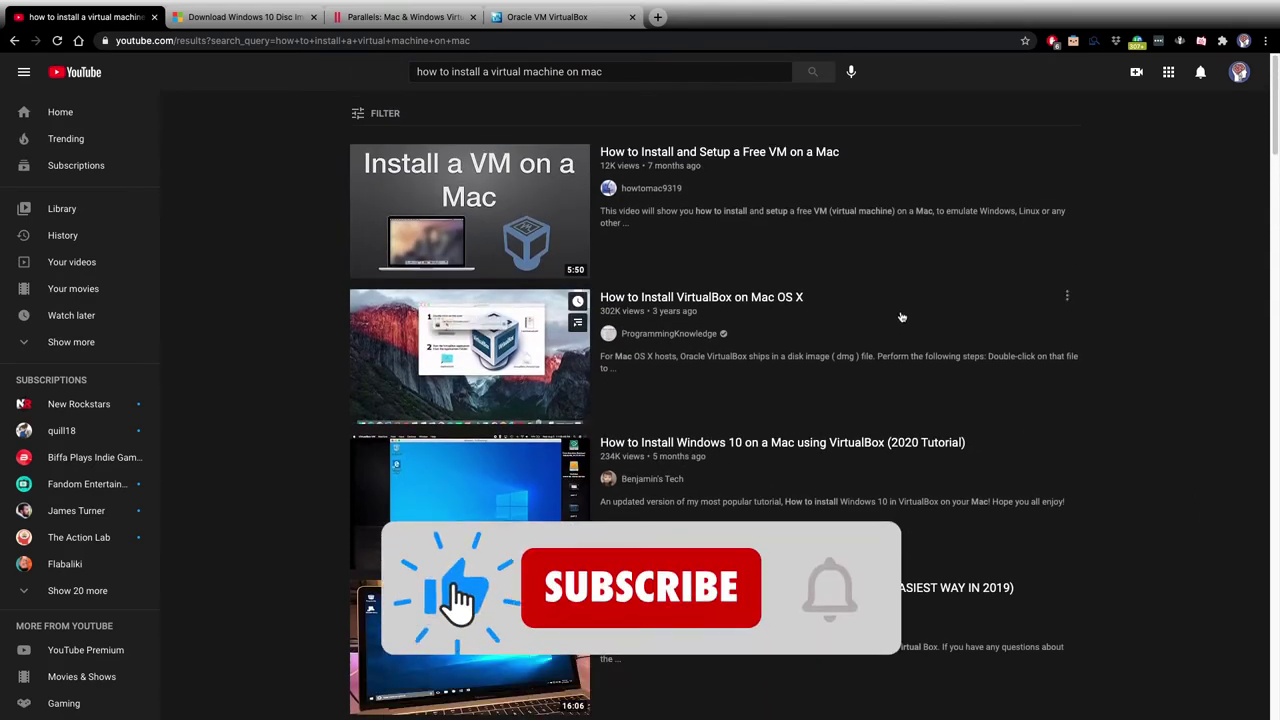
scroll(902, 318, down, 2)
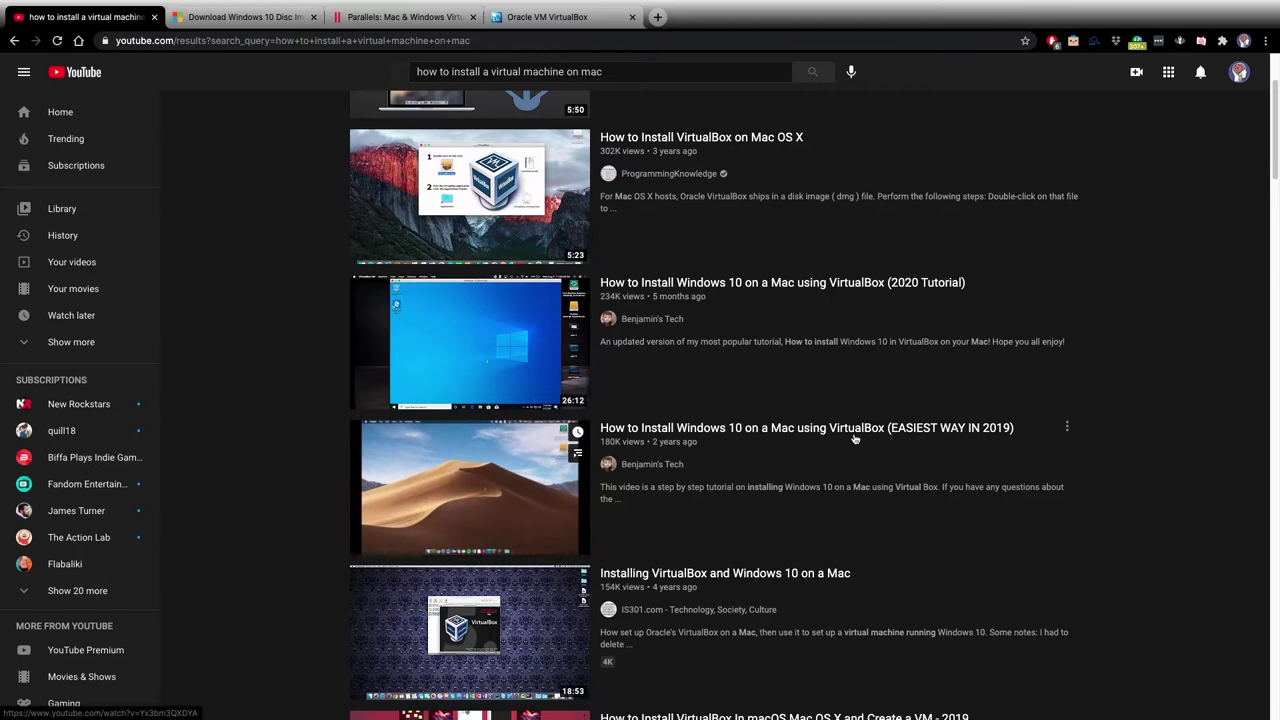
Bring up the Parallels Desktop 16 for Mac homepage tab
click(415, 24)
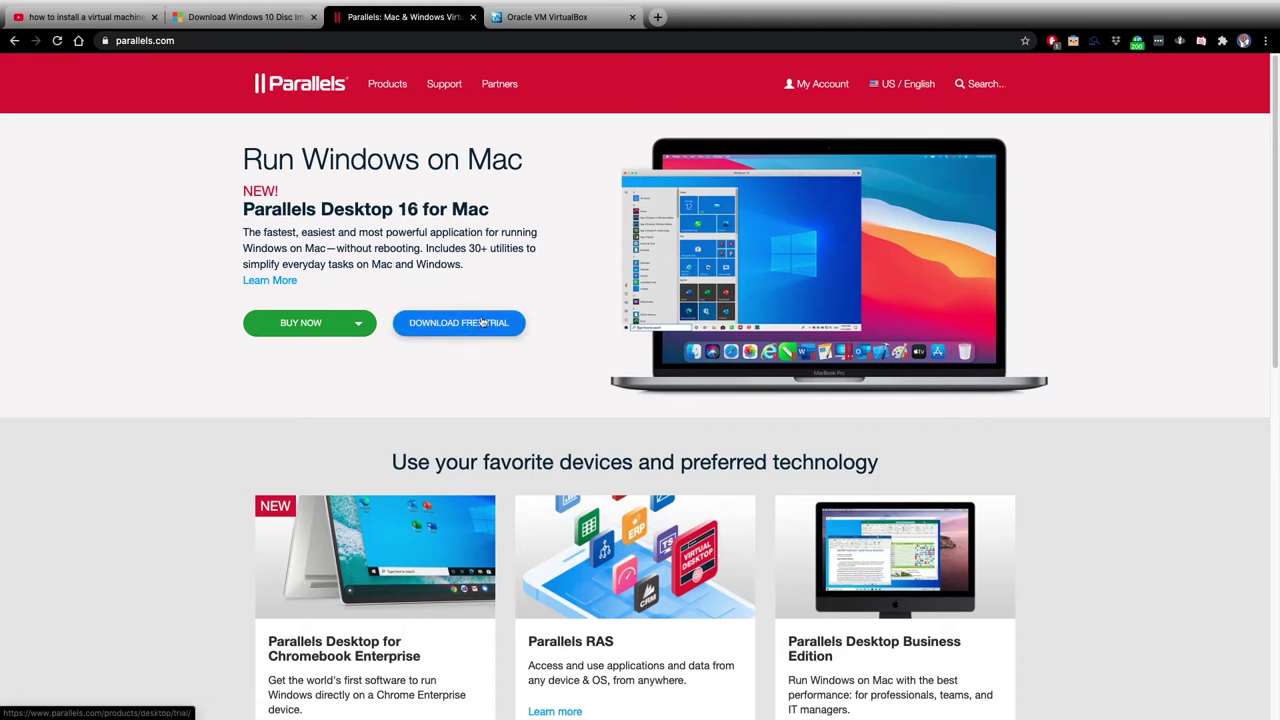
Download the VirtualBox 6.1.18 OS X hosts package and hide the download shelf
click(560, 24)
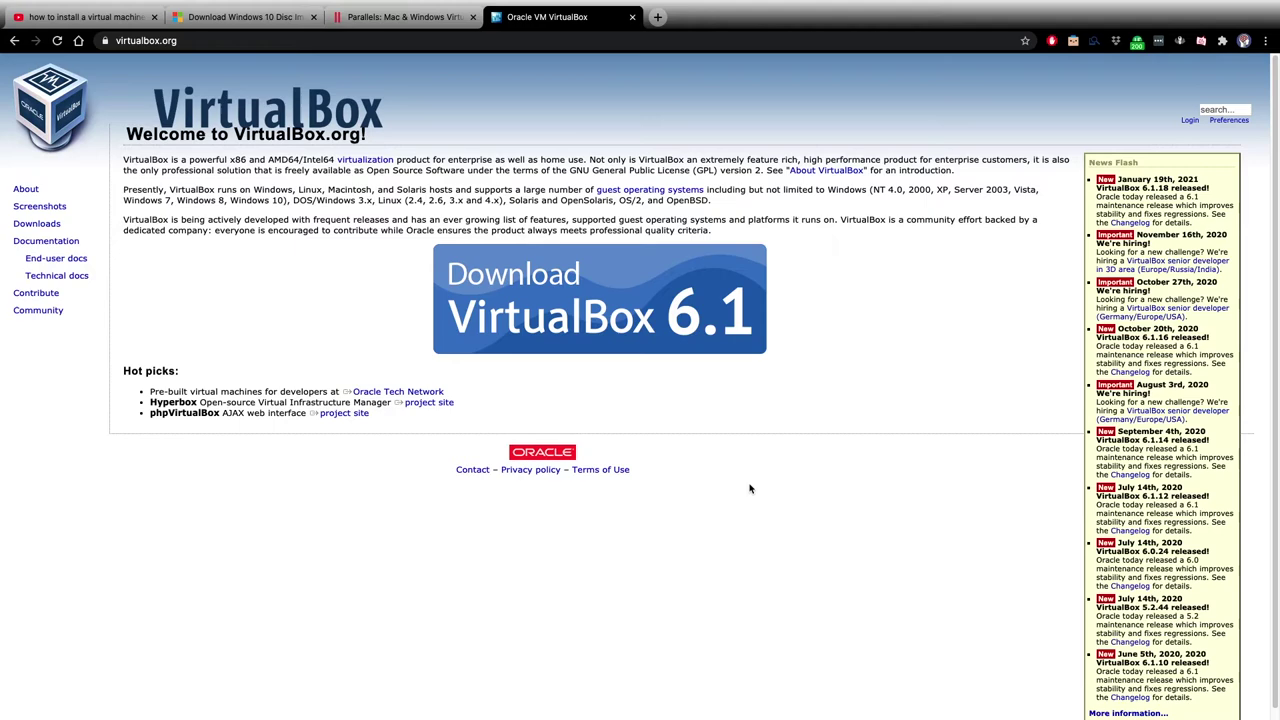
click(642, 322)
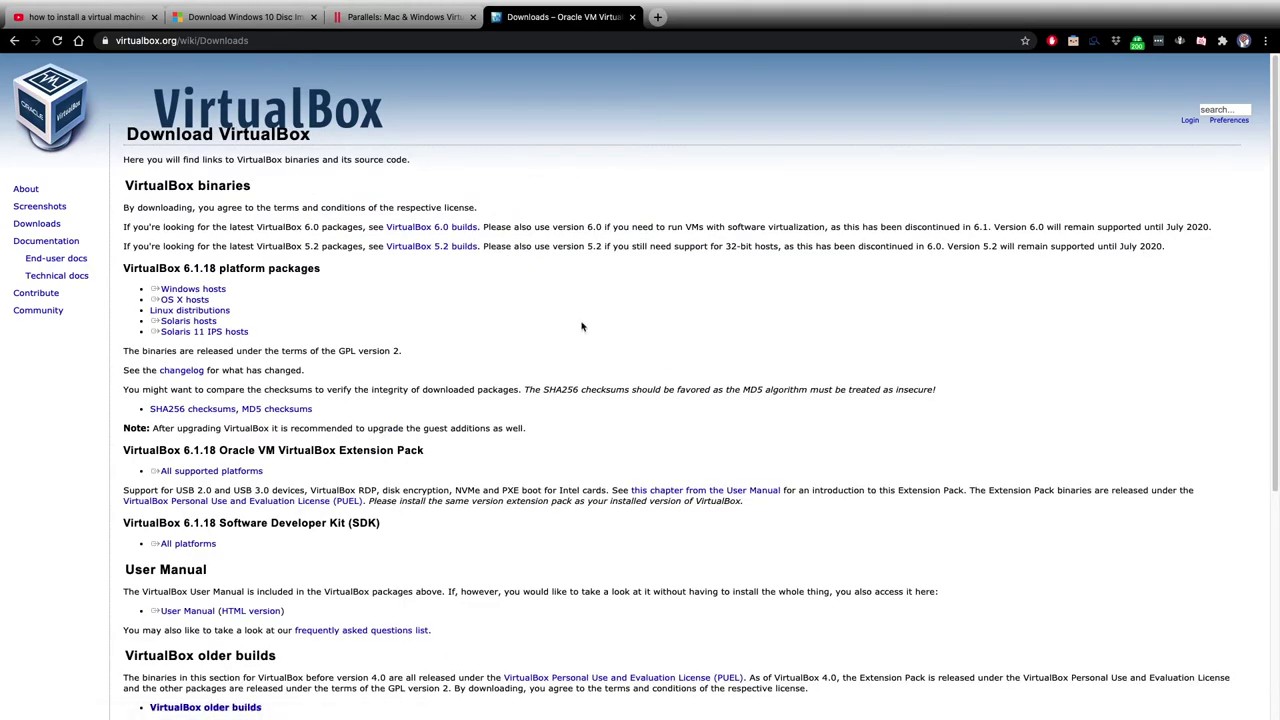
scroll(440, 470, down, 2)
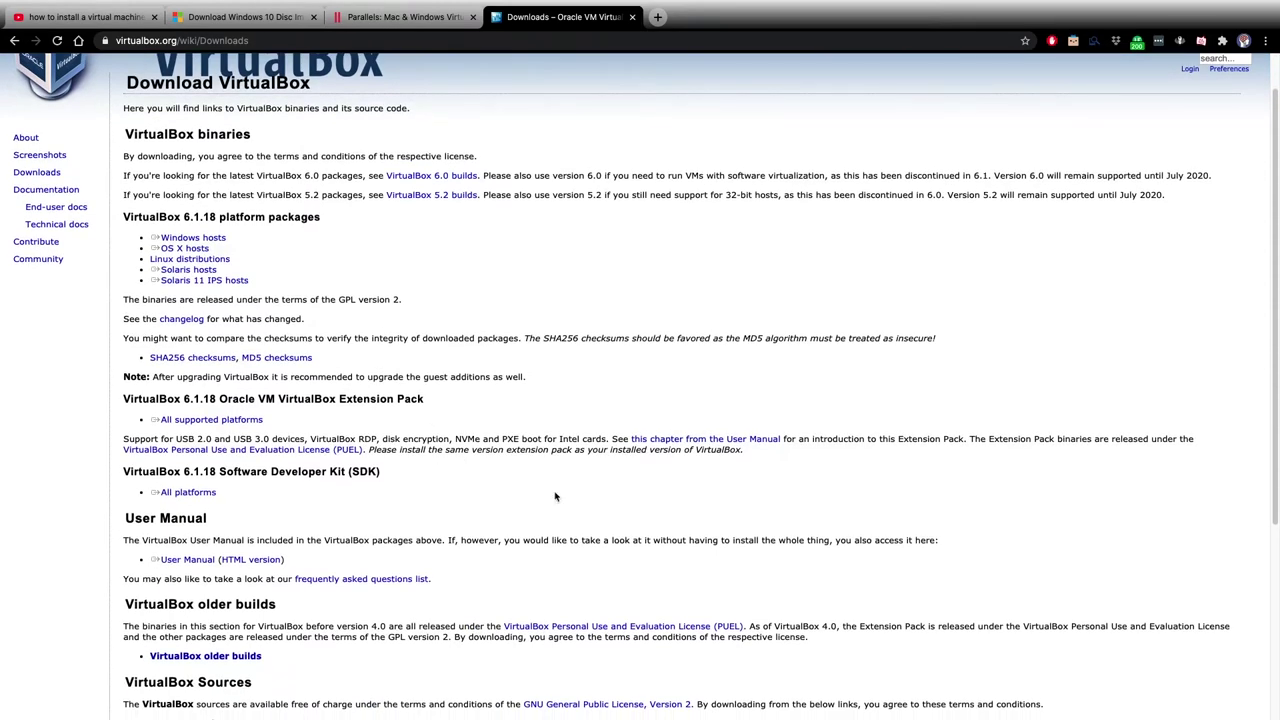
scroll(556, 496, up, 1)
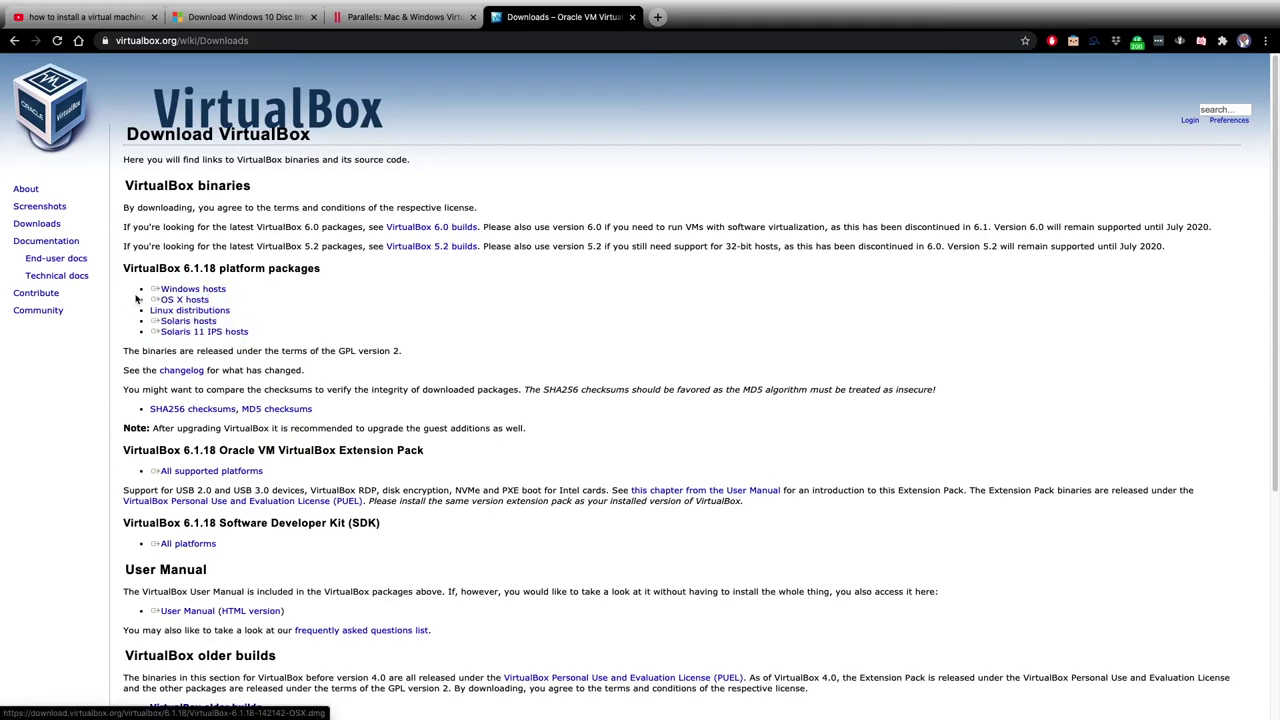
click(180, 299)
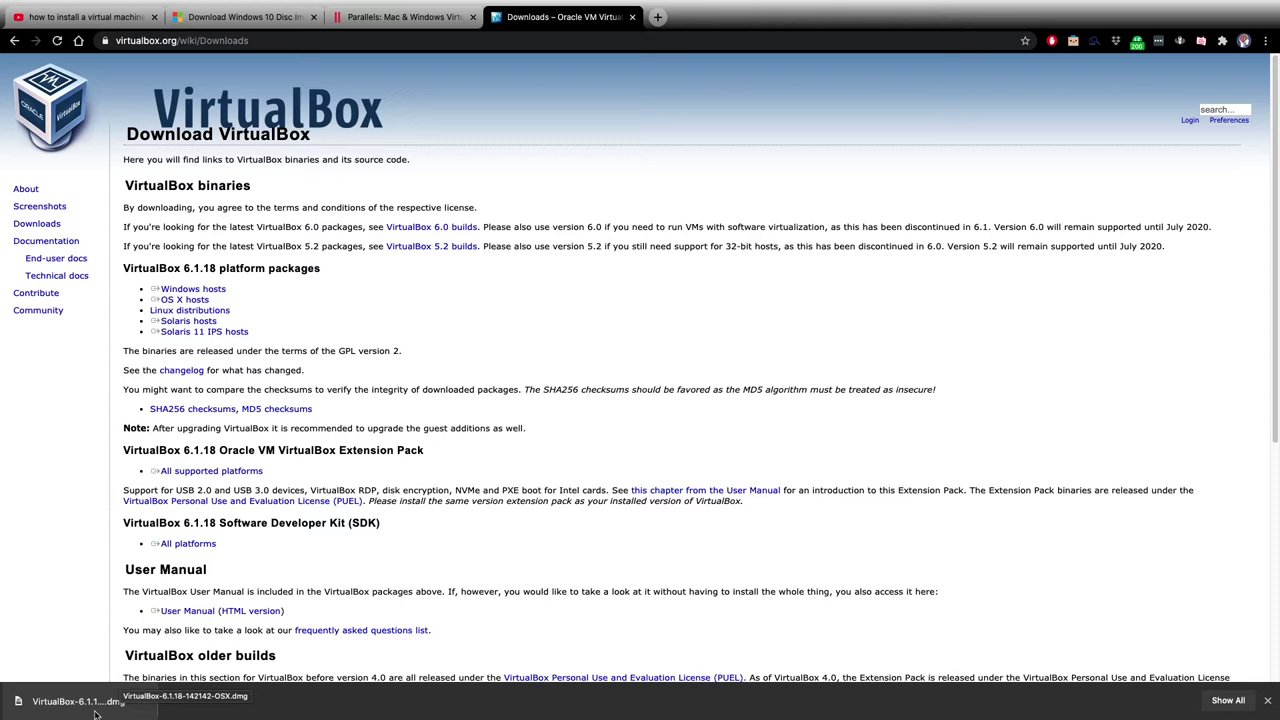
click(1267, 701)
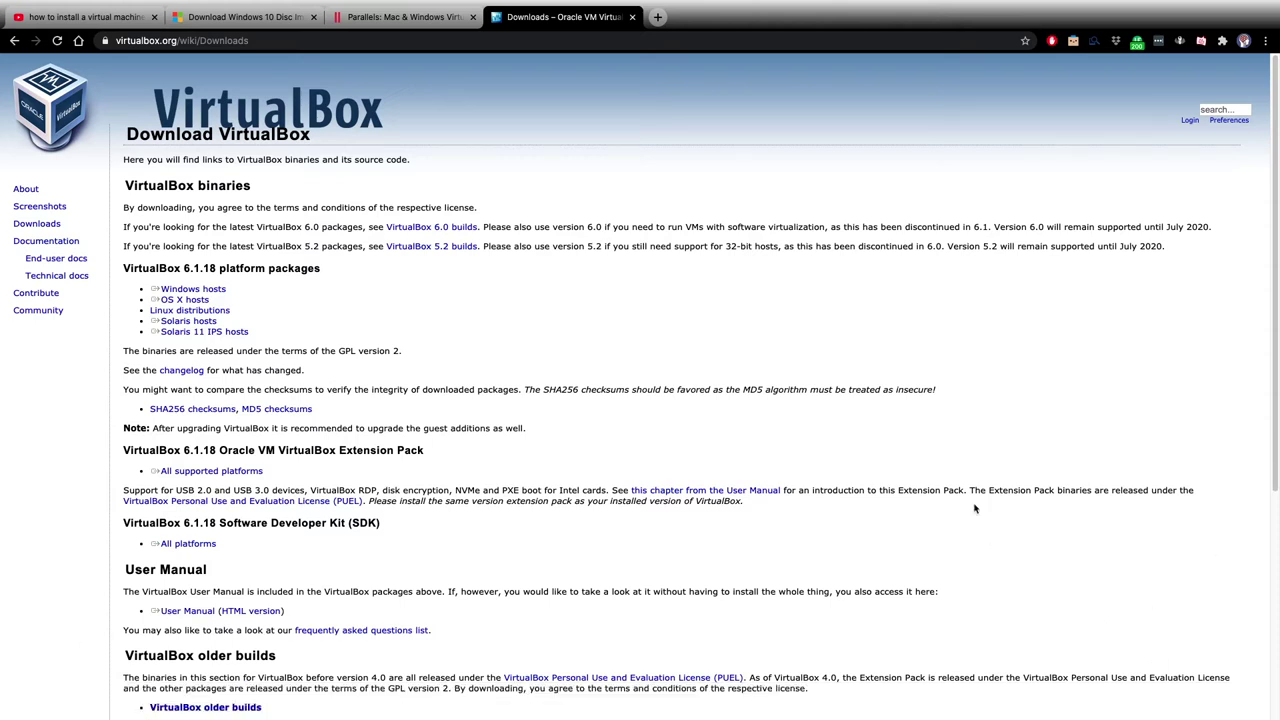
Go from the Parallels homepage to its Download Free Trial page
click(410, 17)
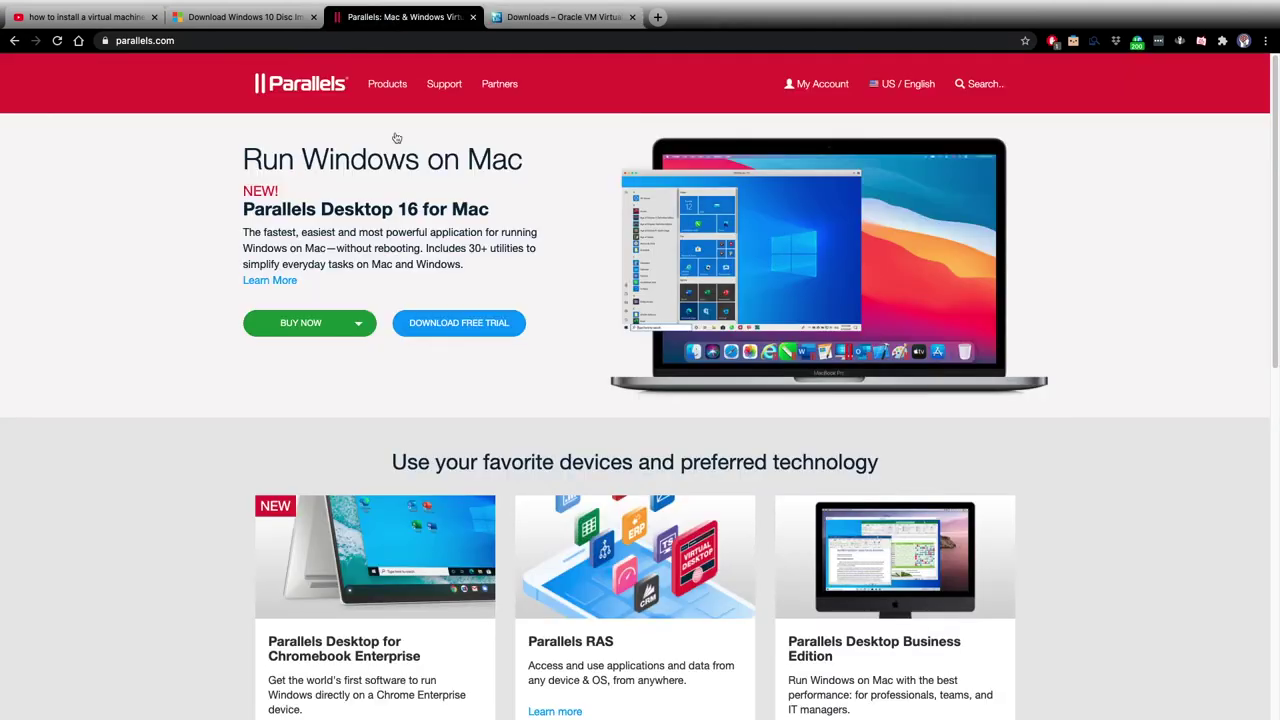
click(456, 325)
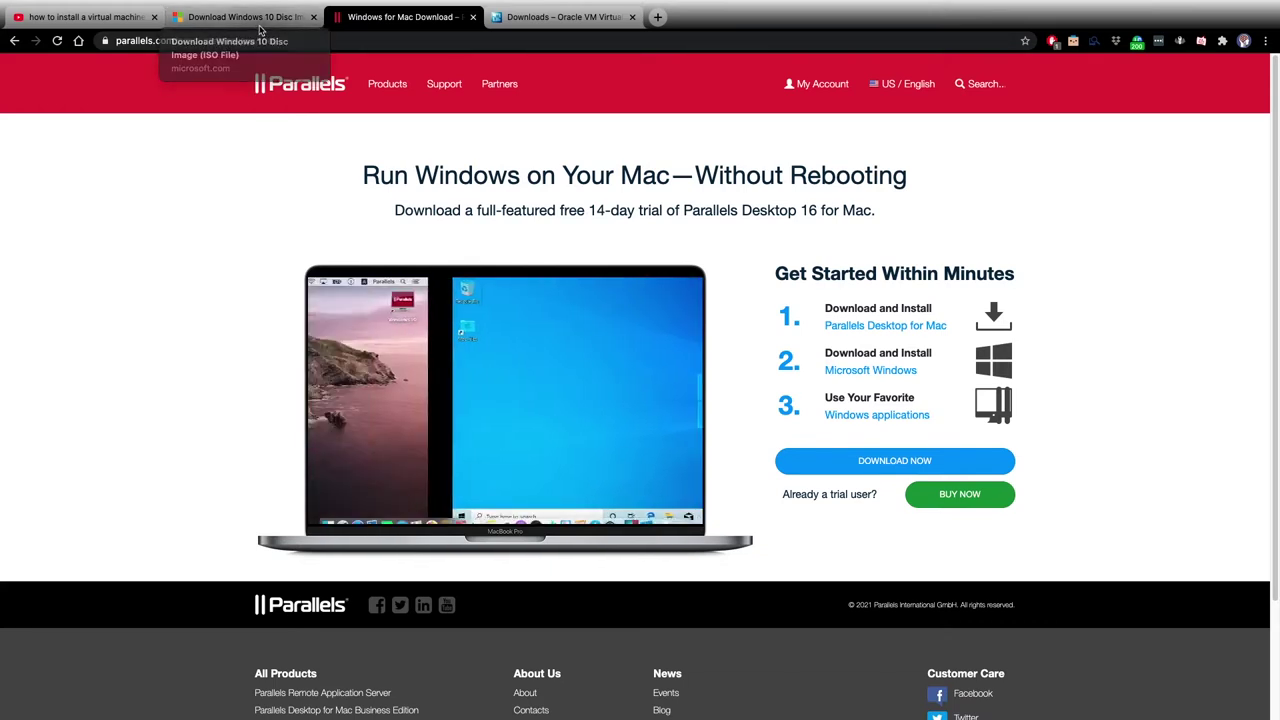
Select and confirm Windows 10 as the edition on the disc image page
click(260, 20)
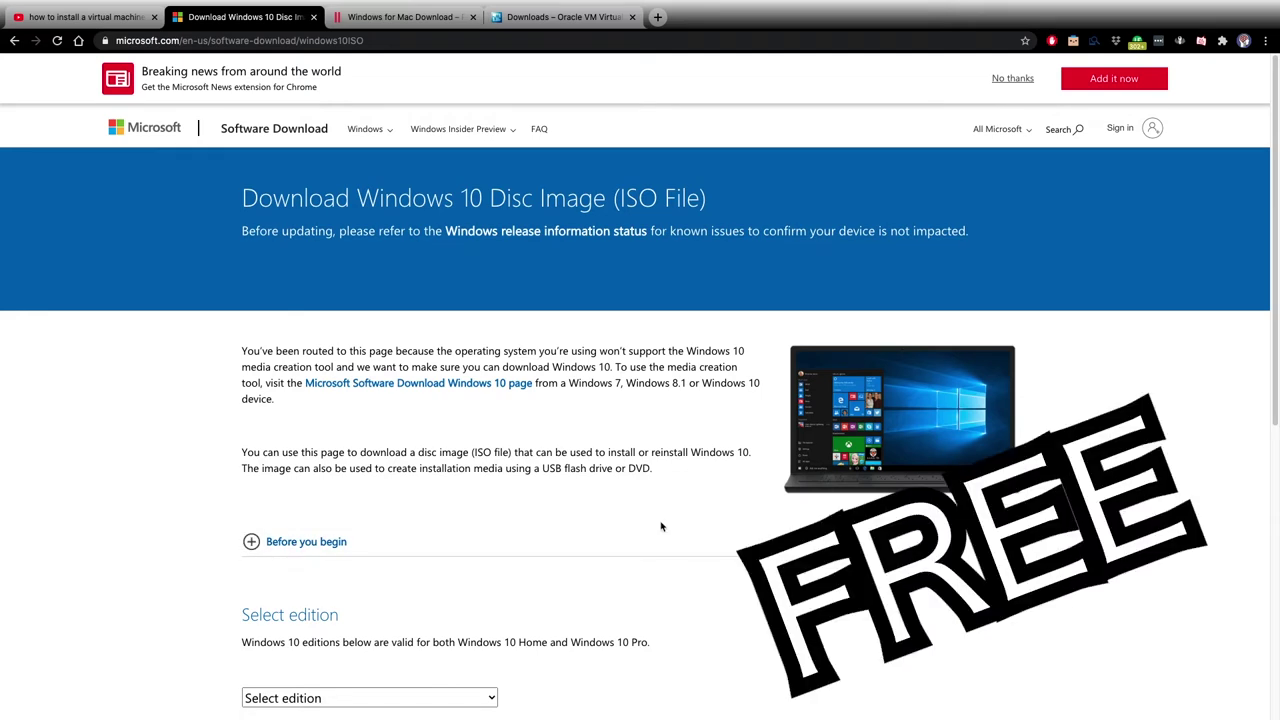
scroll(660, 526, down, 3)
scroll(314, 491, down, 3)
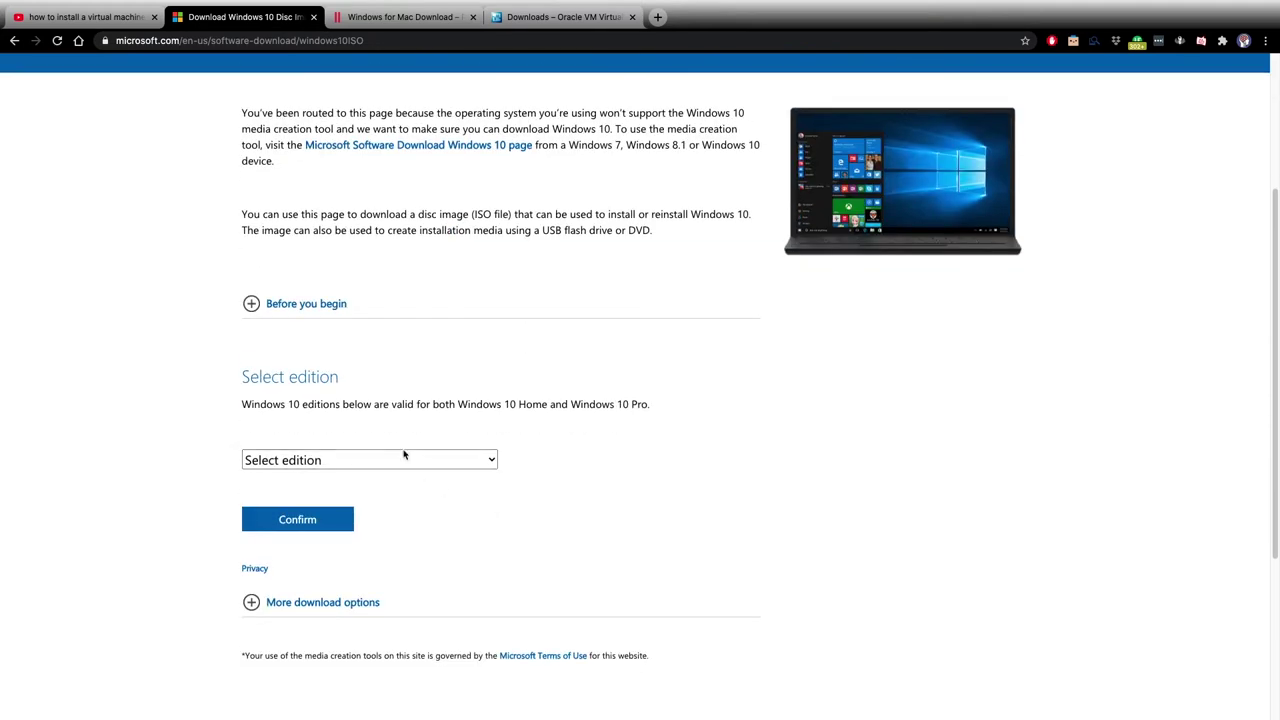
click(406, 459)
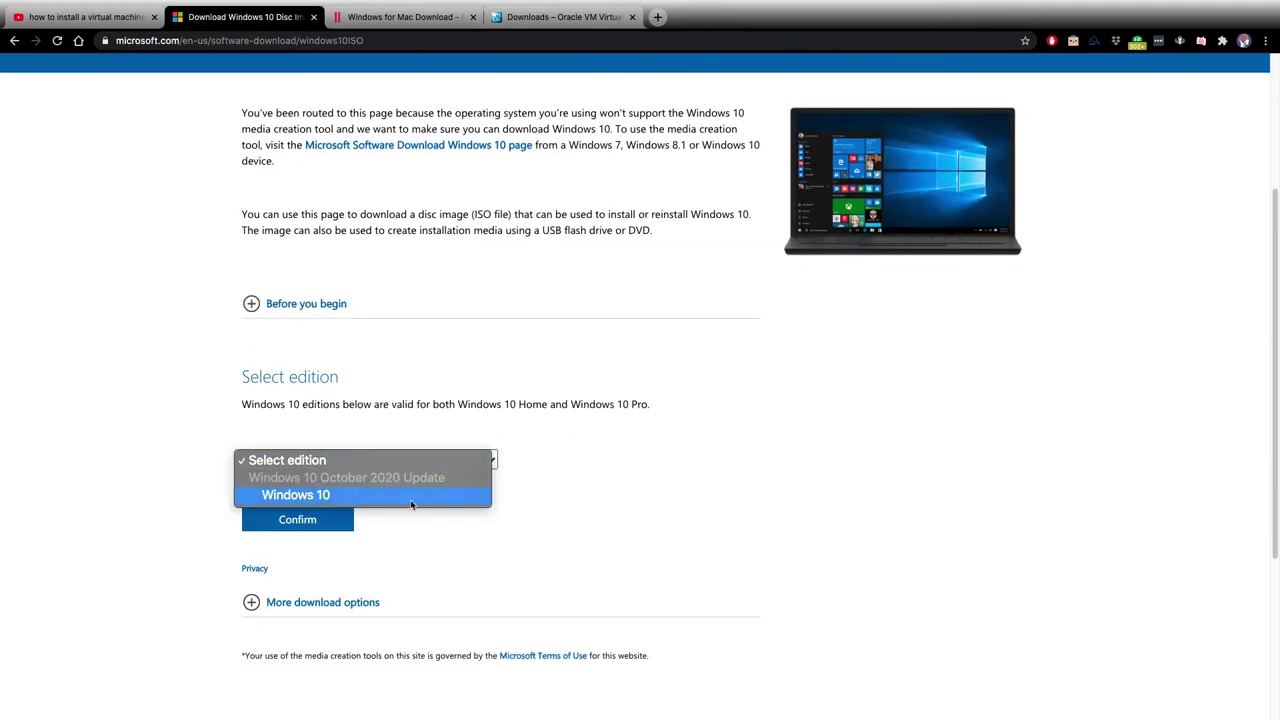
click(358, 490)
click(356, 601)
scroll(354, 560, down, 4)
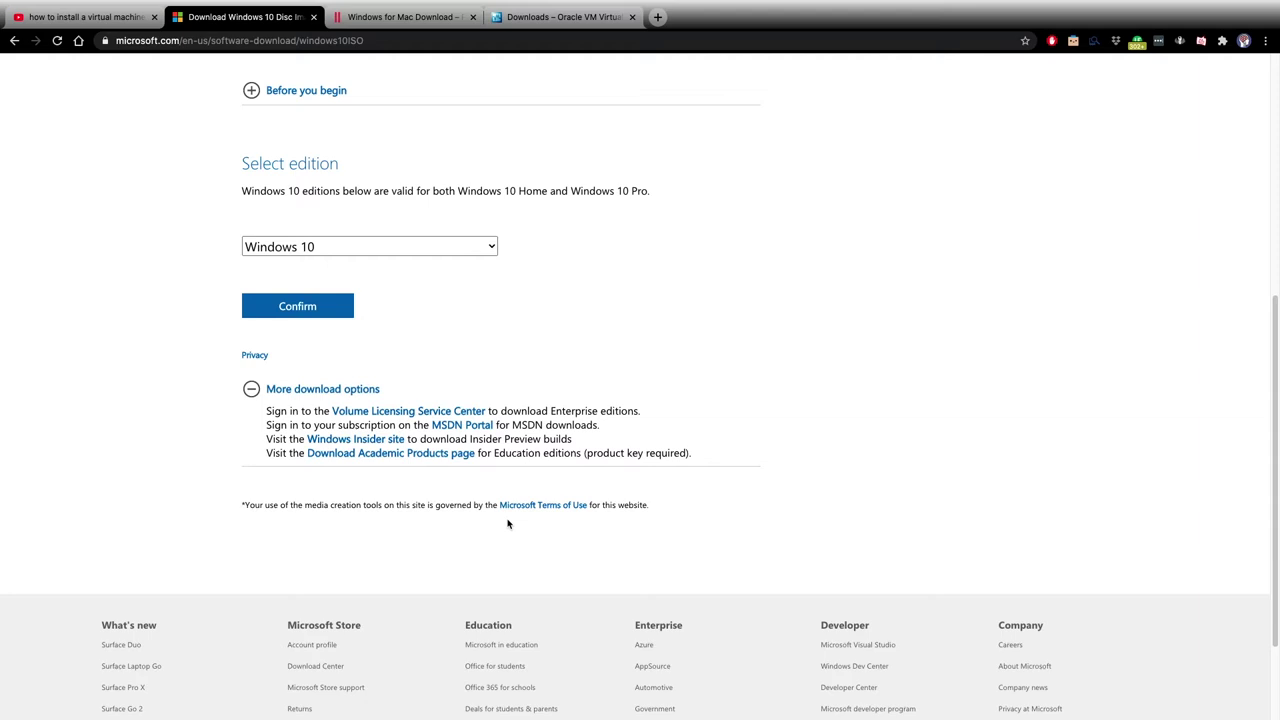
click(290, 305)
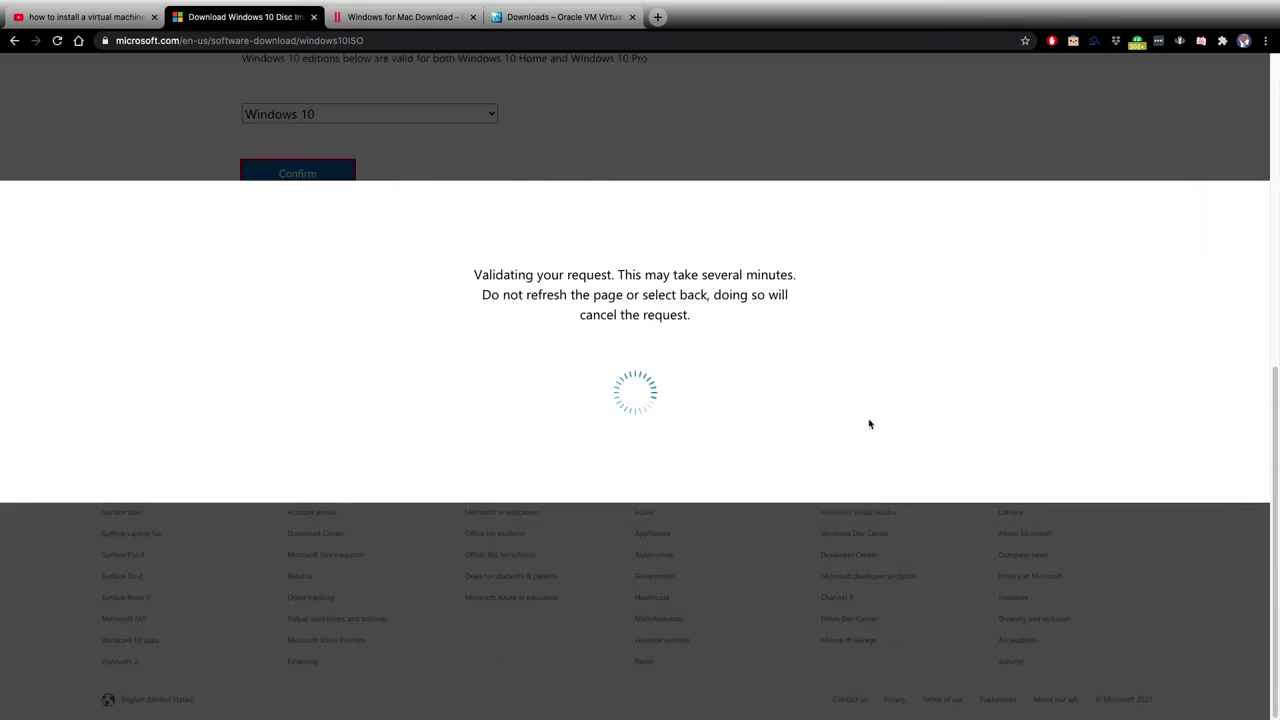
Choose and confirm English as the product language
click(428, 455)
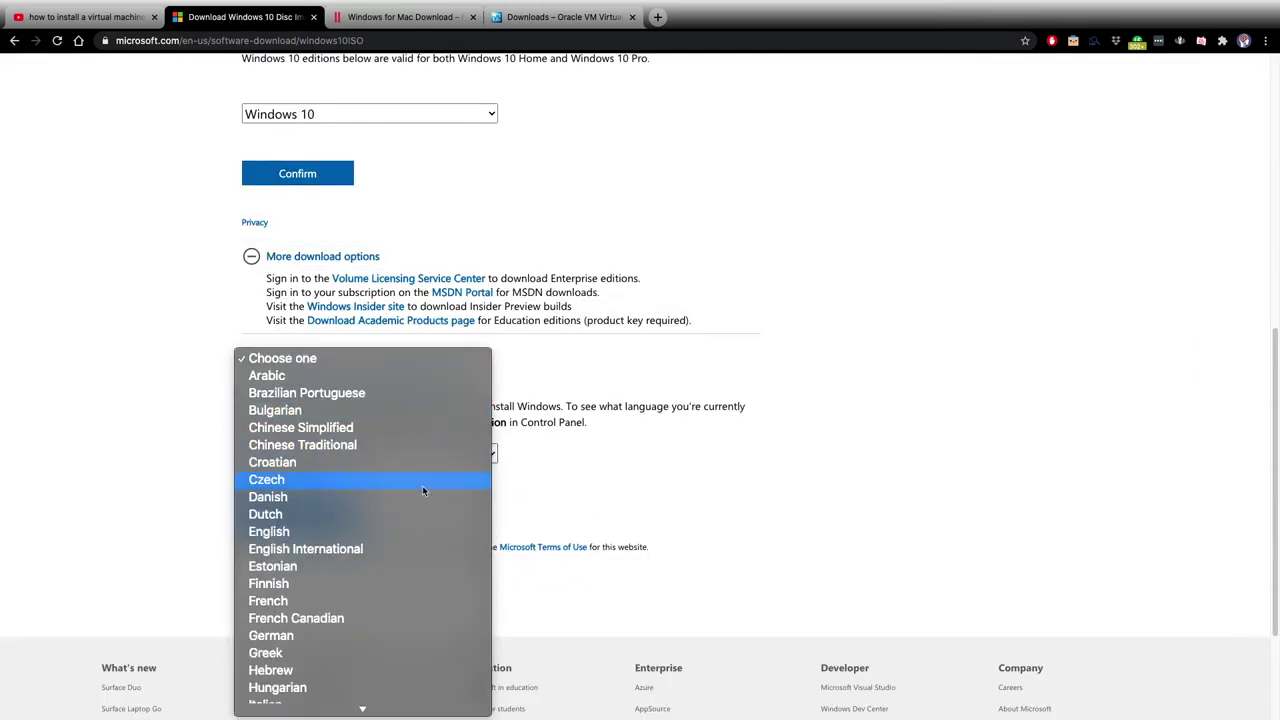
click(360, 532)
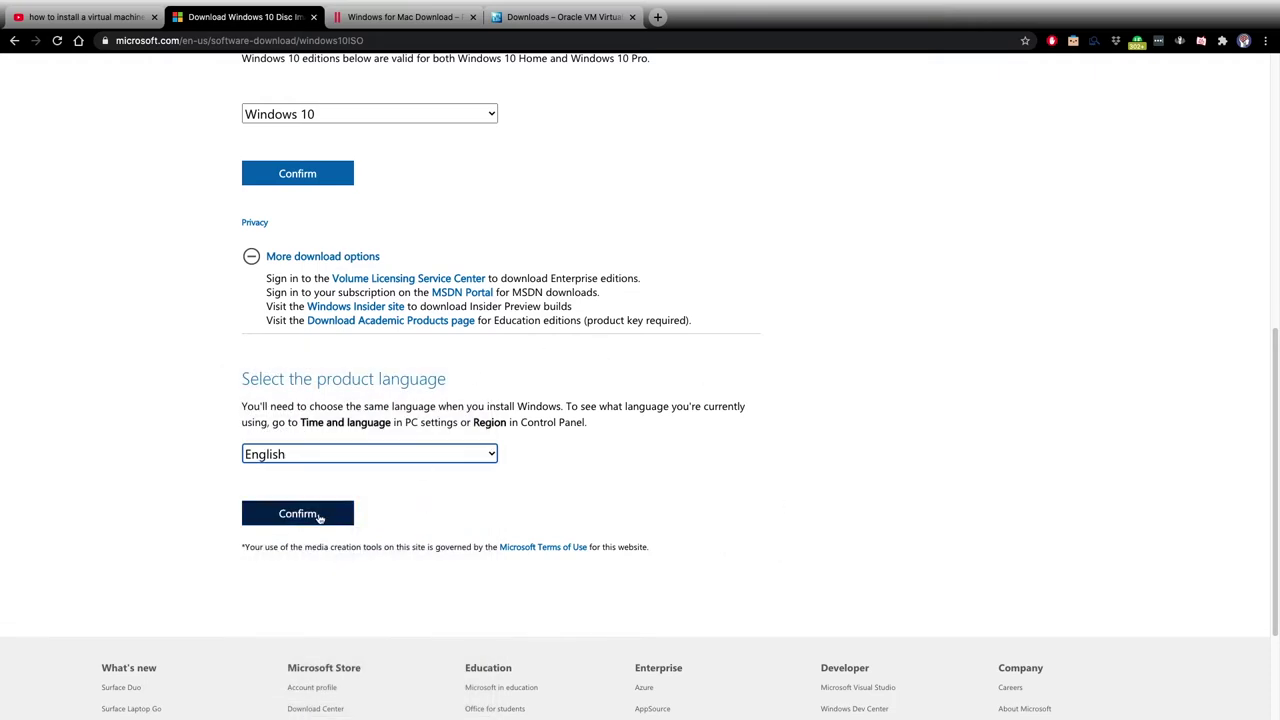
click(300, 513)
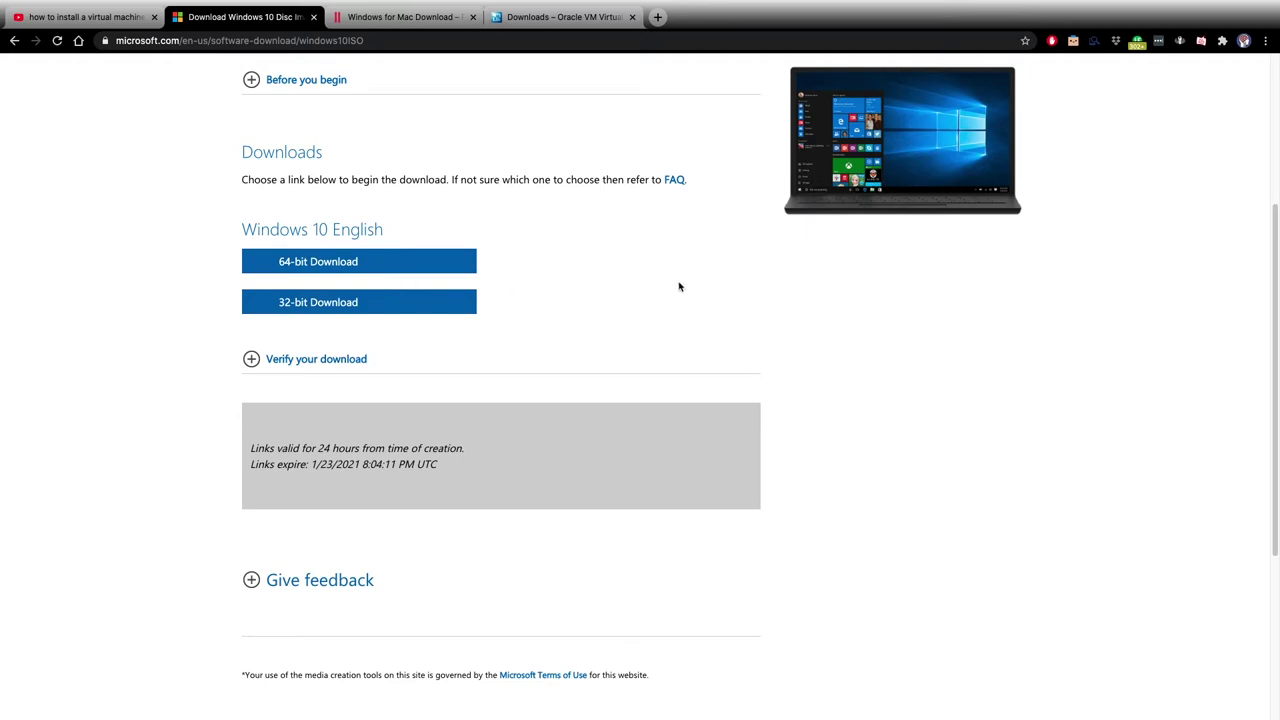
Check the VirtualBox downloads and Parallels trial tabs, ending back on YouTube
click(100, 18)
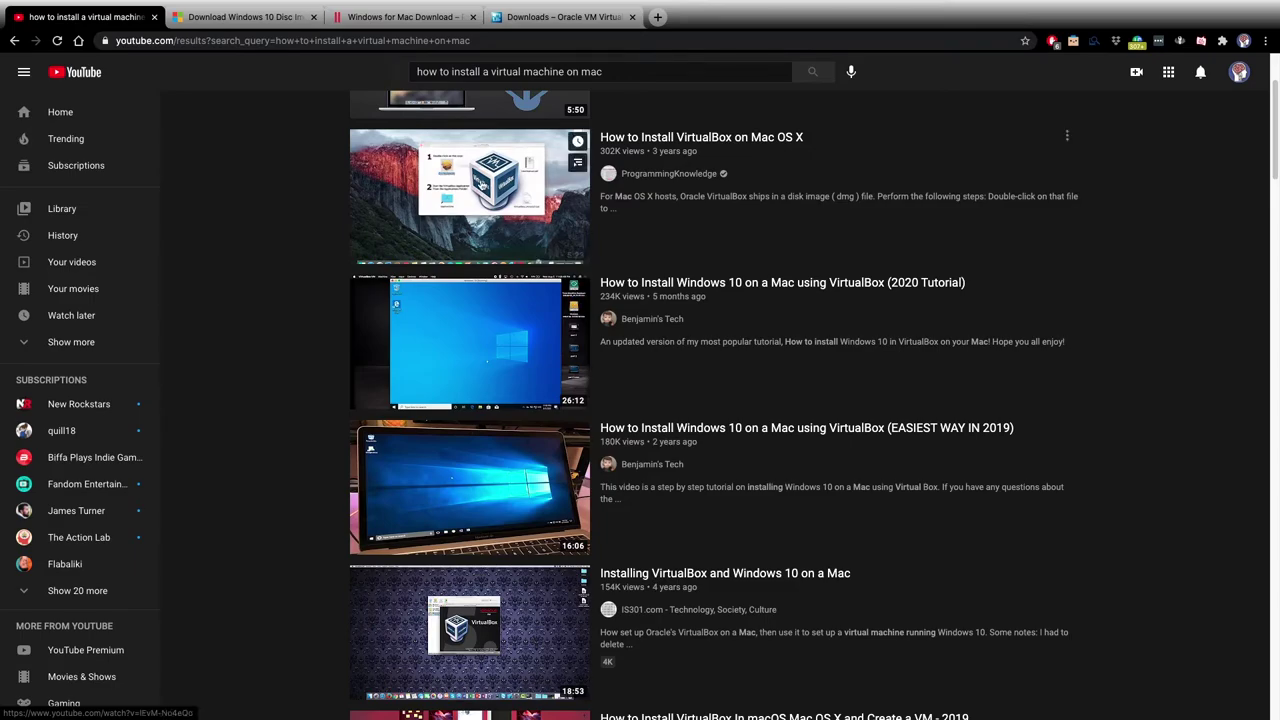
click(543, 16)
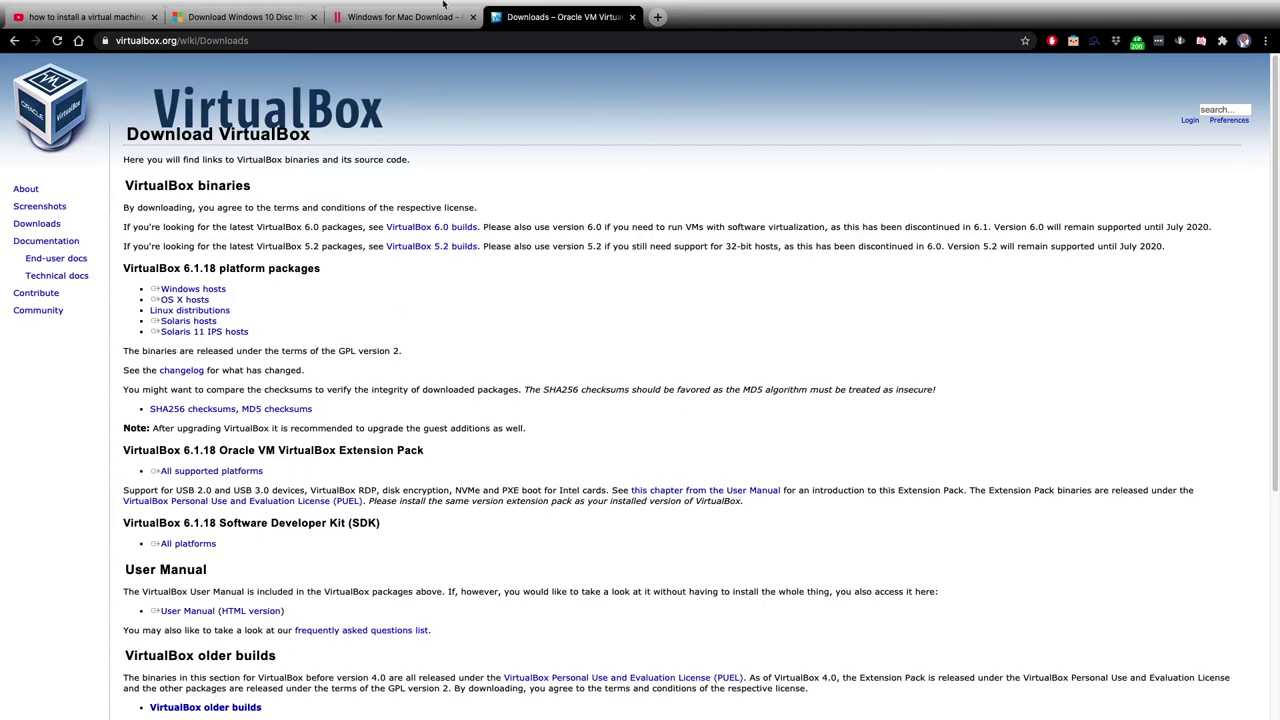
click(443, 10)
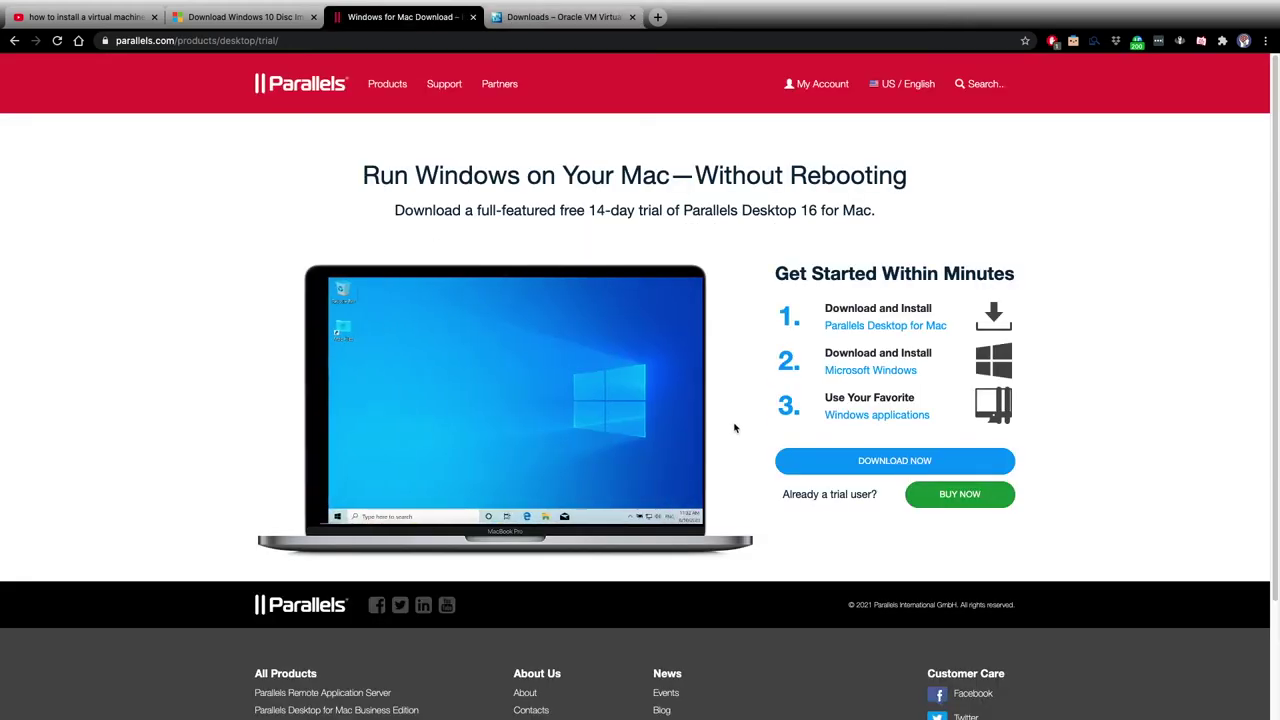
click(103, 17)
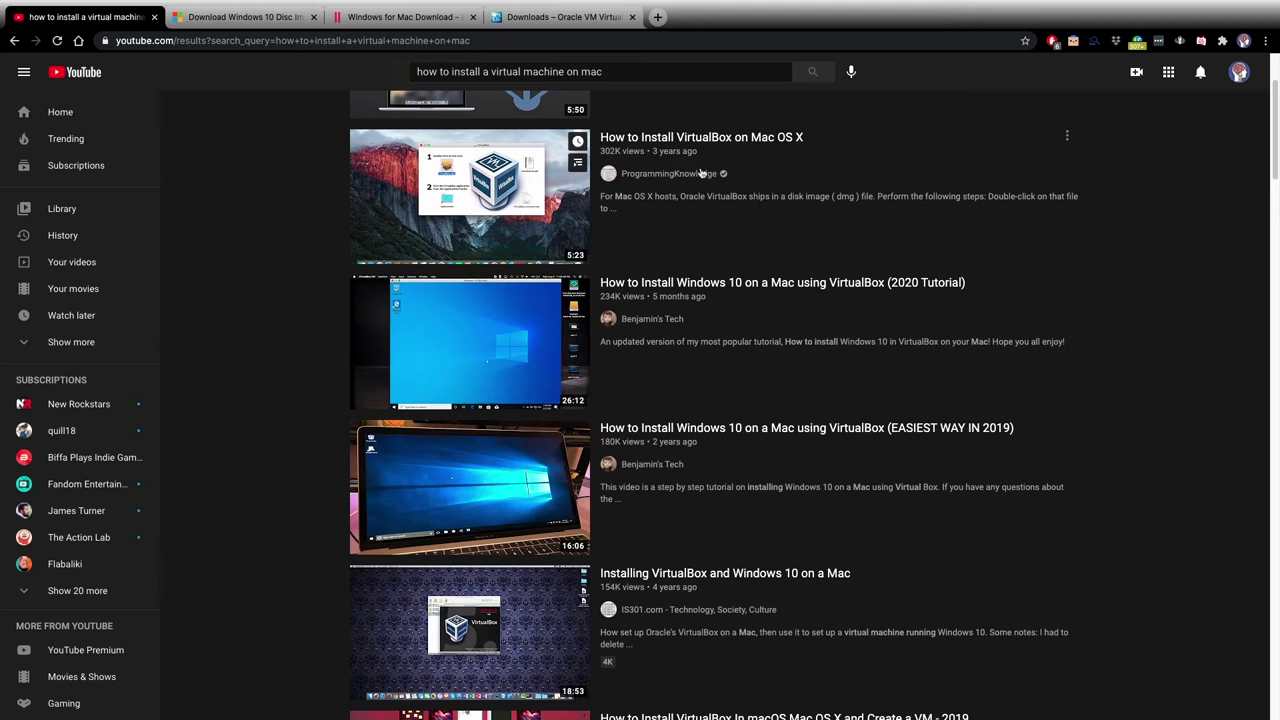
scroll(855, 588, down, 3)
scroll(855, 588, up, 5)
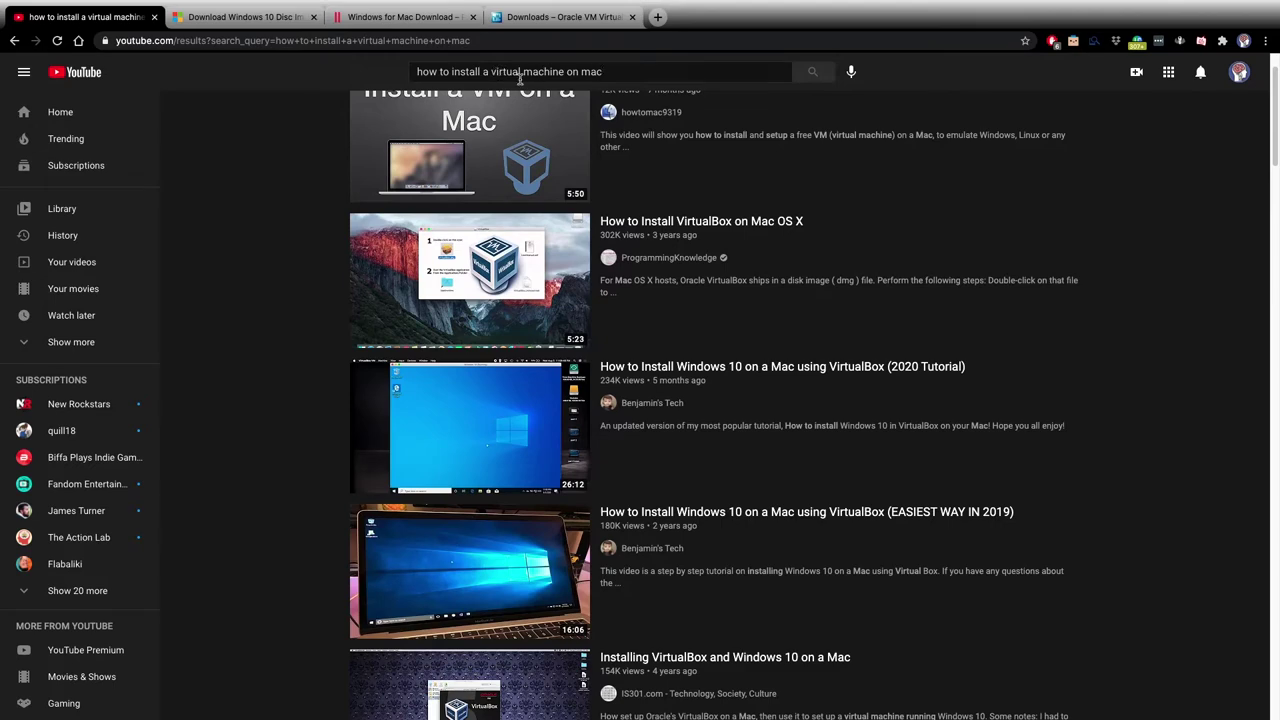
click(395, 17)
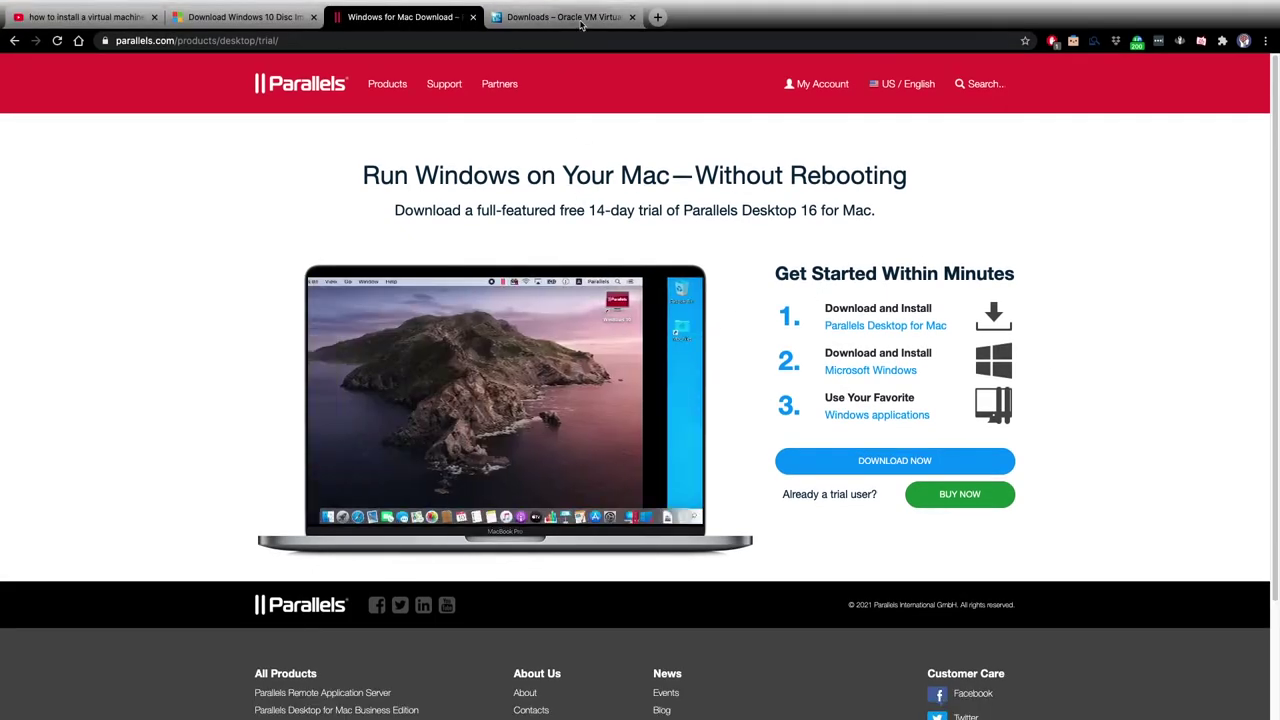
click(565, 17)
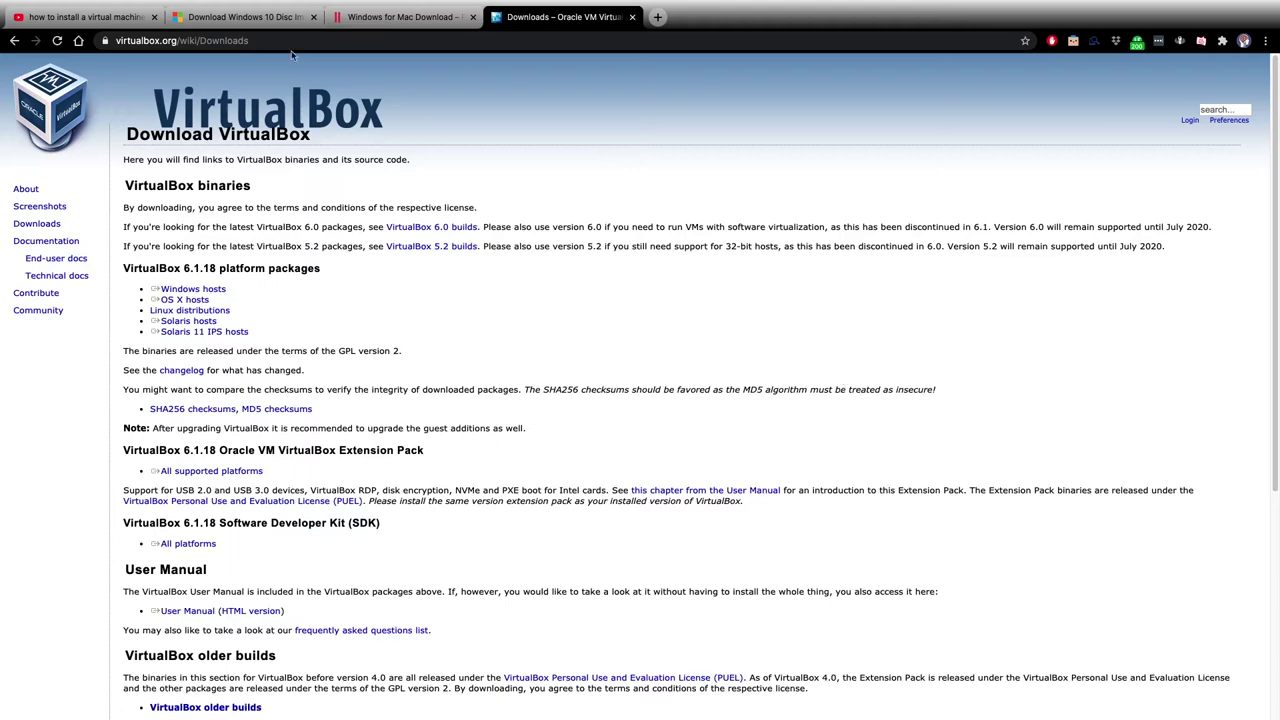
click(83, 20)
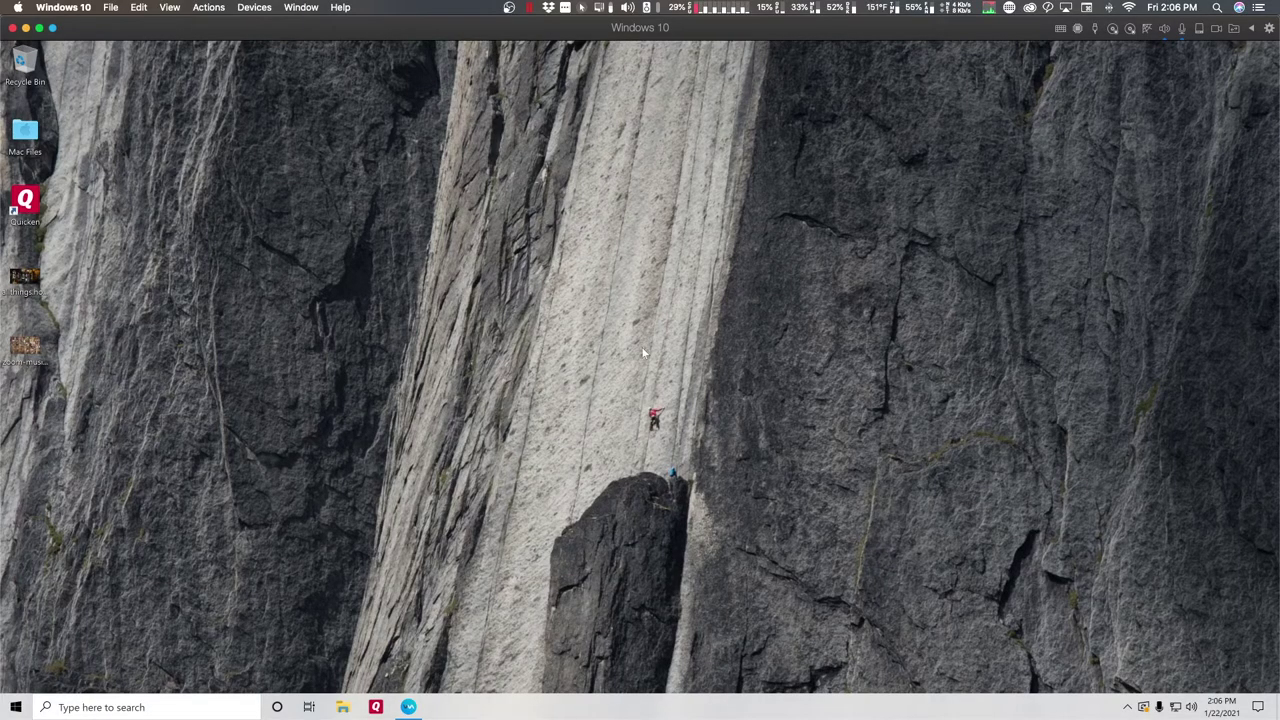
Use the green window button to make the Windows 10 VM fill the display
click(41, 29)
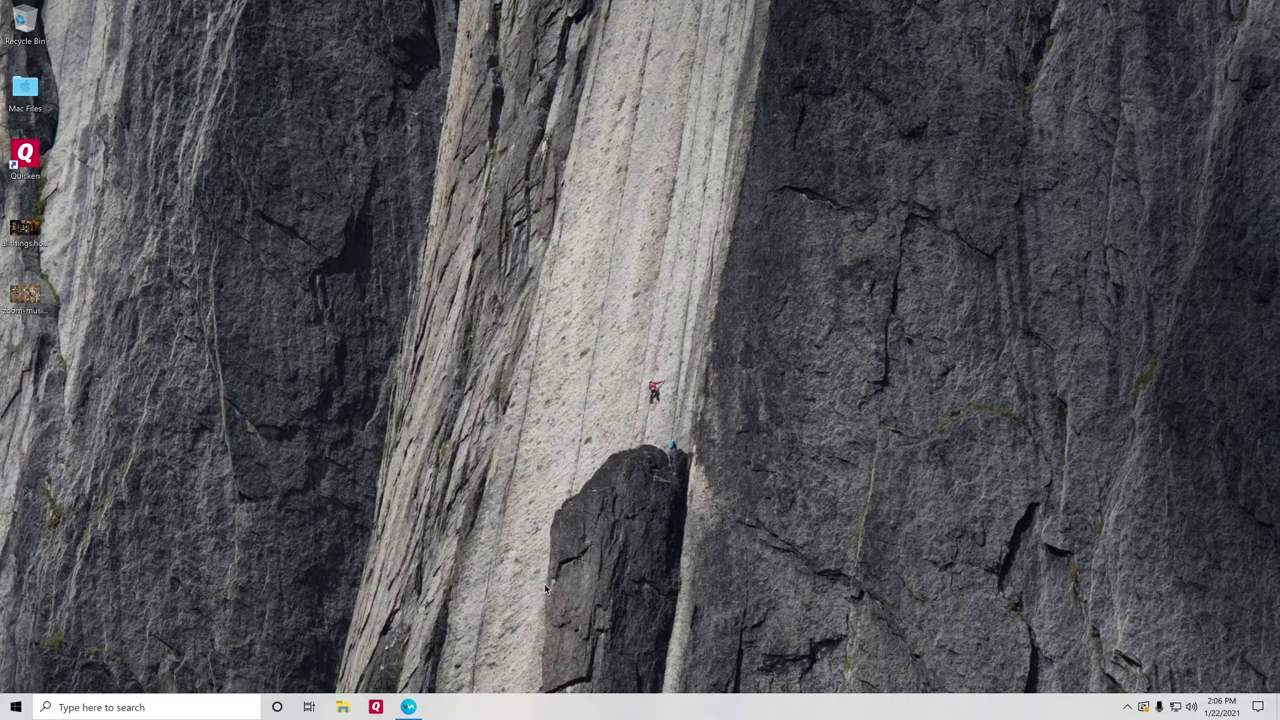
Launch Microsoft Edge from the Windows 10 Start menu
click(16, 708)
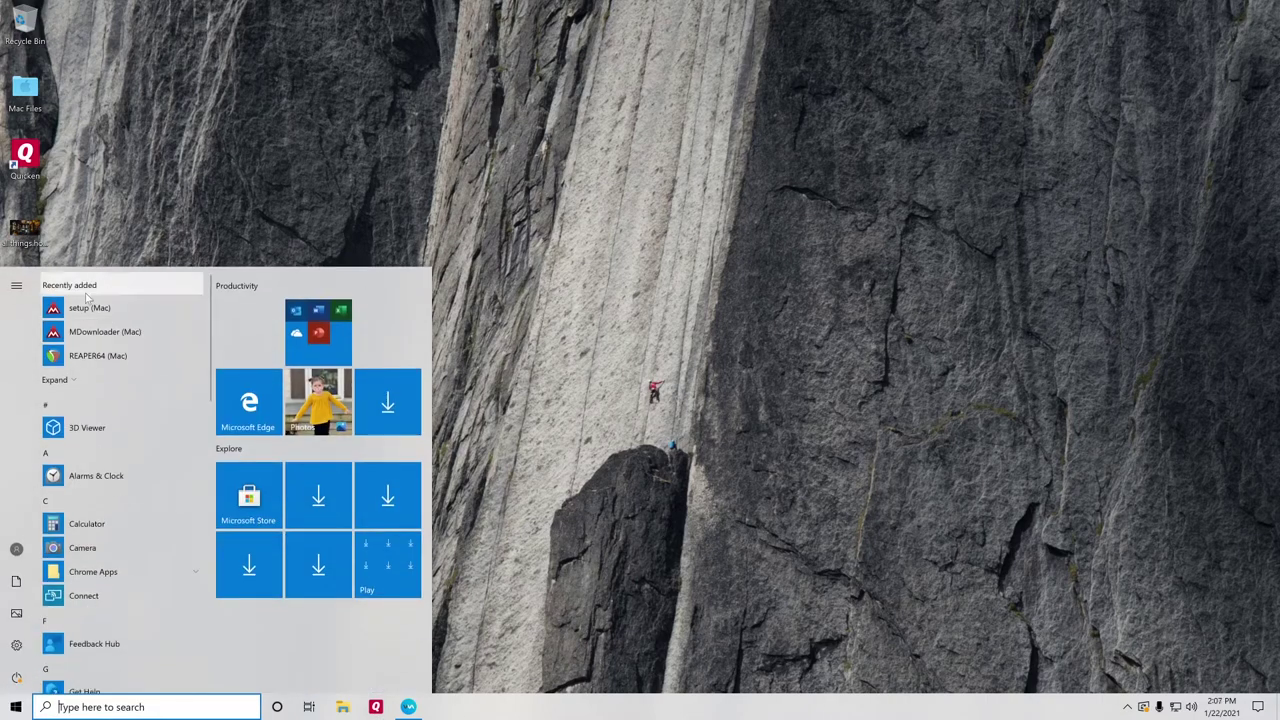
scroll(125, 530, down, 5)
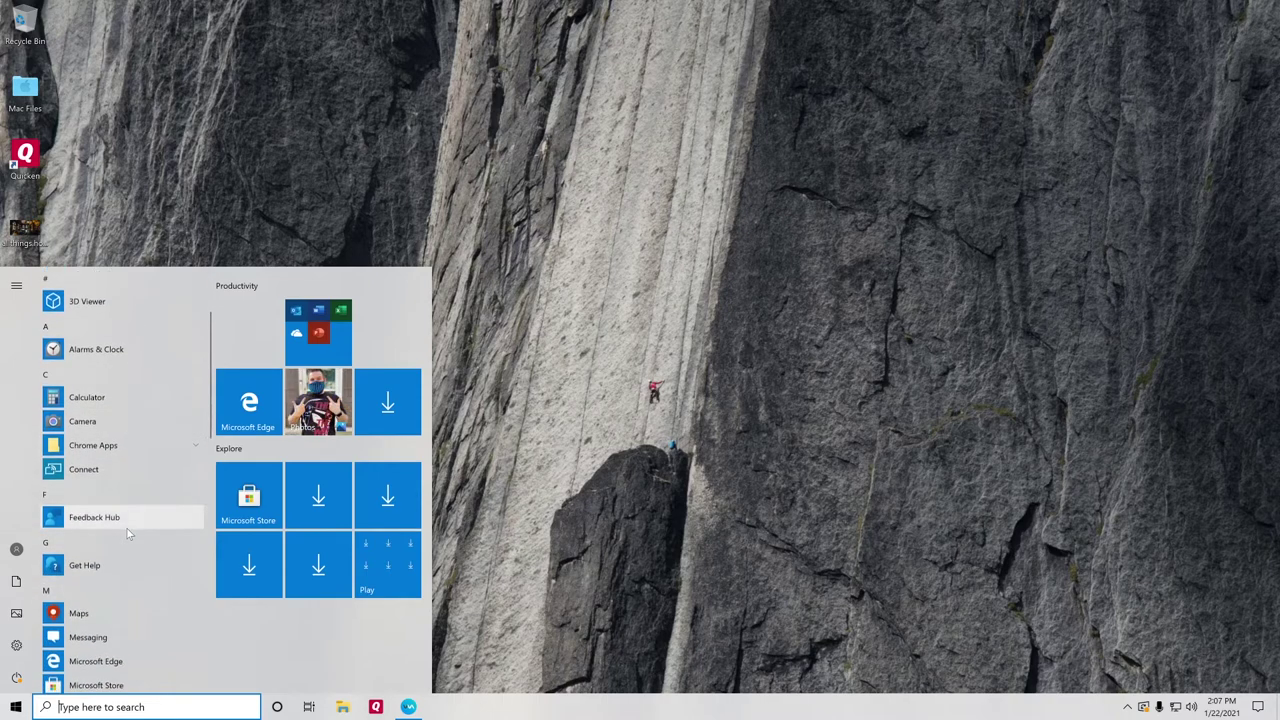
click(100, 406)
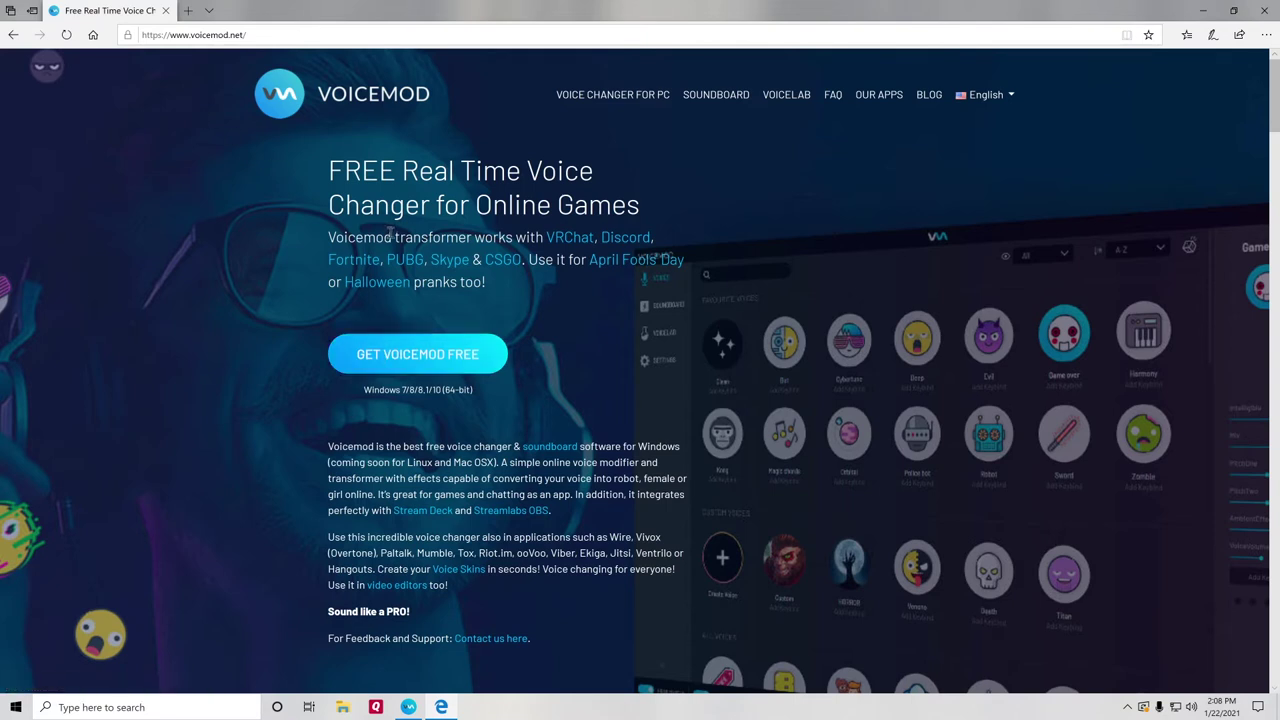
Bring Voicemod forward, re-maximize its window, and show Settings > Audio
click(408, 707)
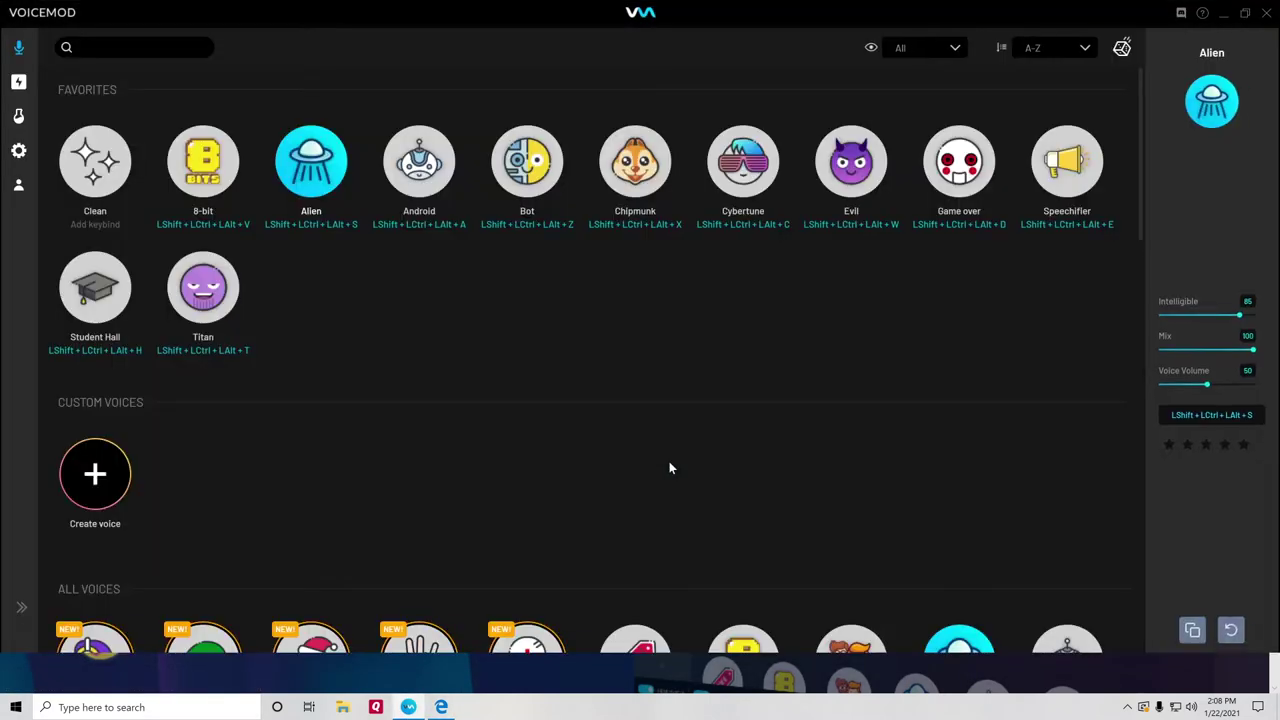
click(1244, 13)
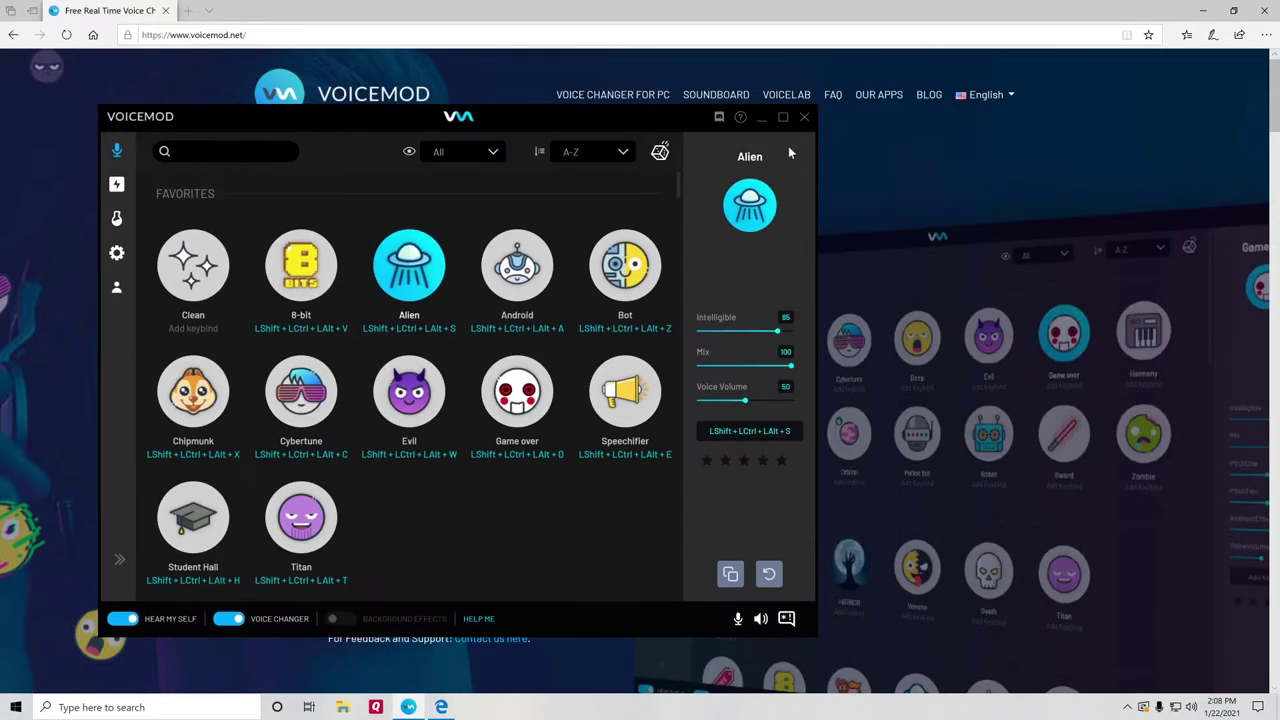
click(784, 119)
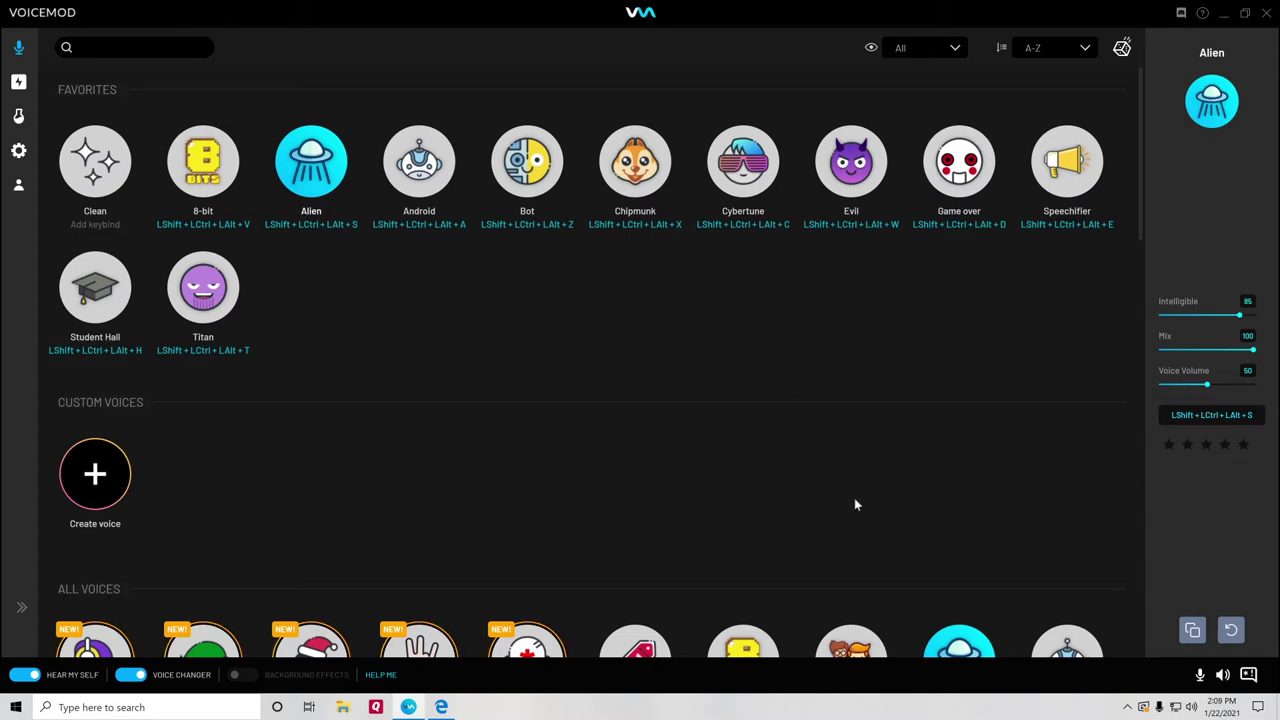
click(18, 151)
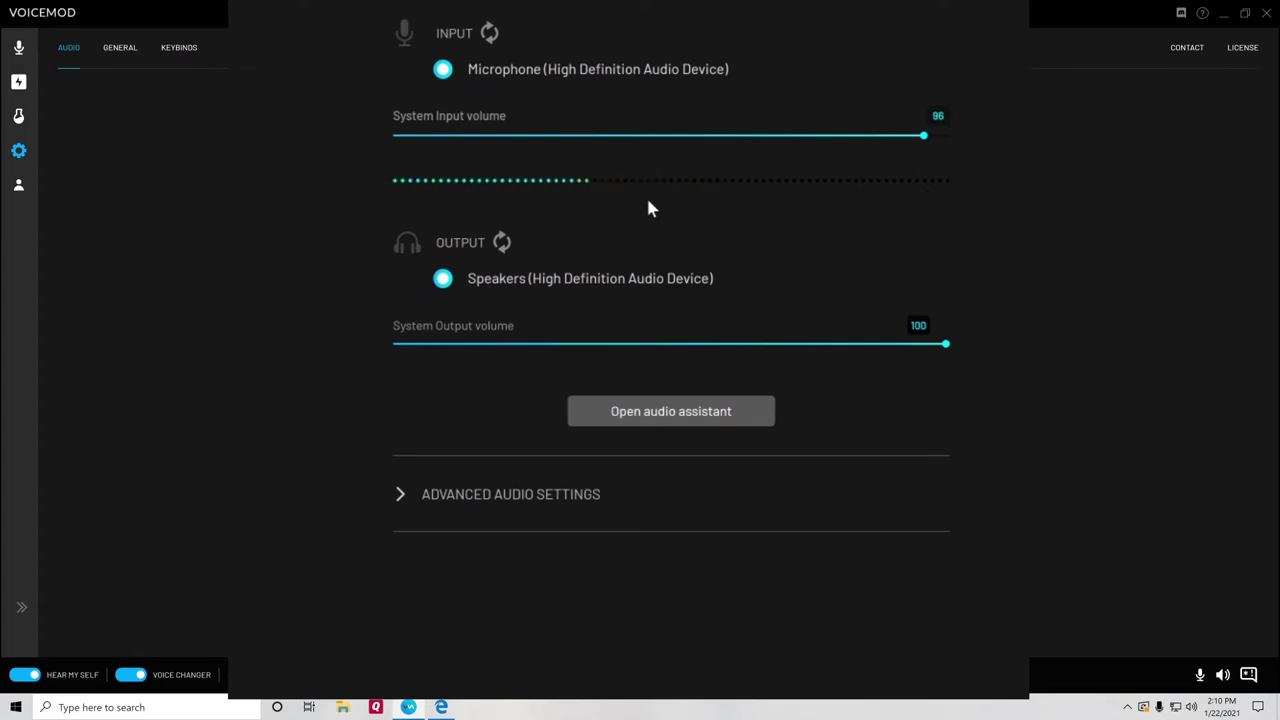
mouse_move(611, 280)
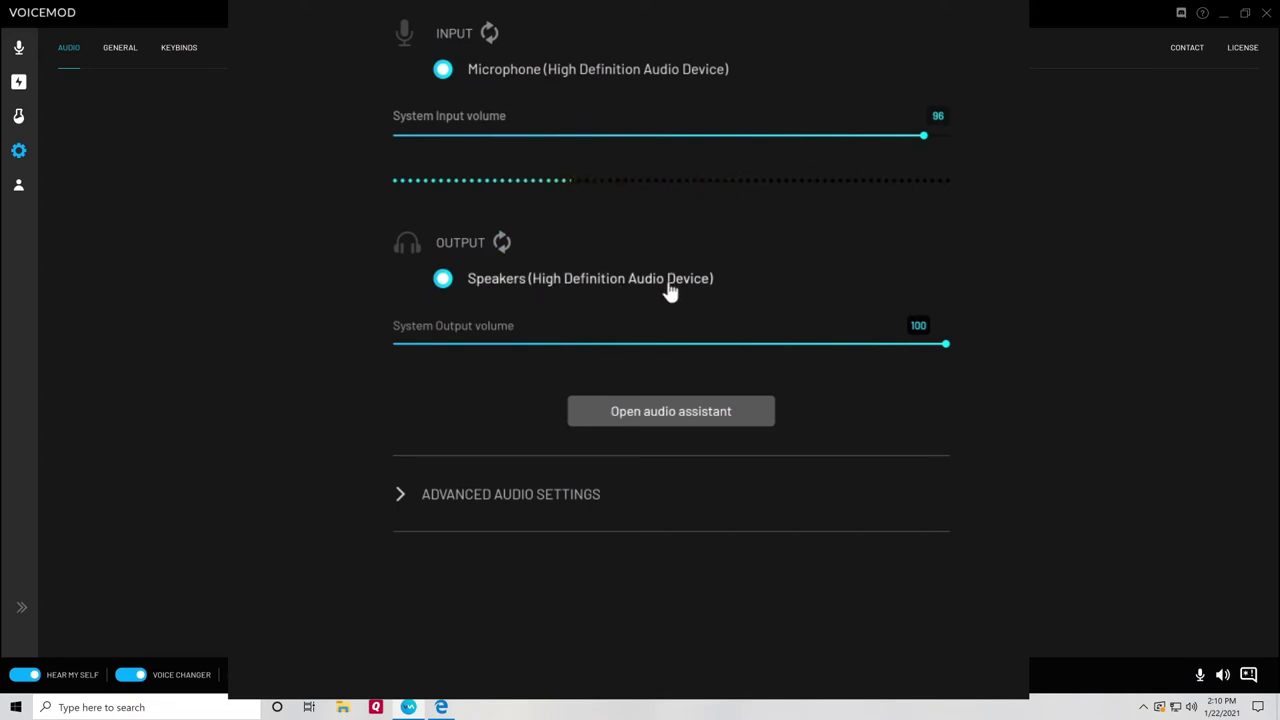
click(503, 243)
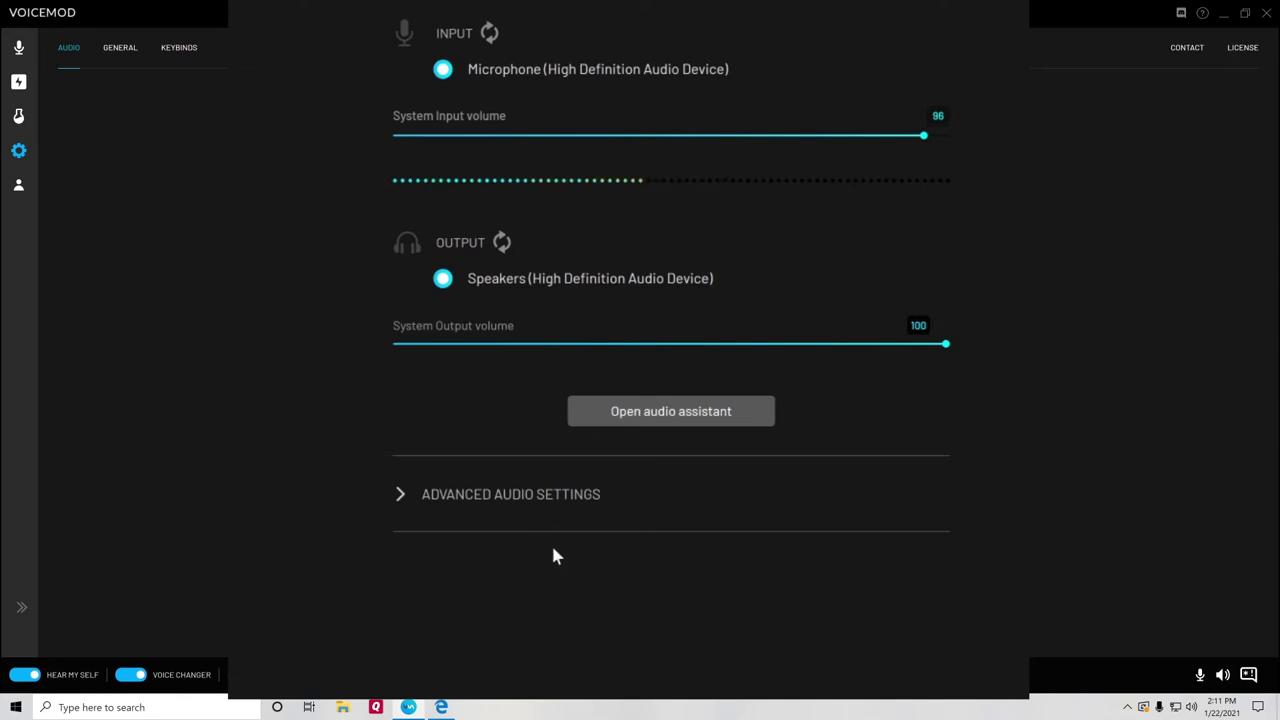
Expand Voicemod's advanced audio options (Eliminate Popping on, Mic Exclusive Mode off), then view General settings
click(414, 494)
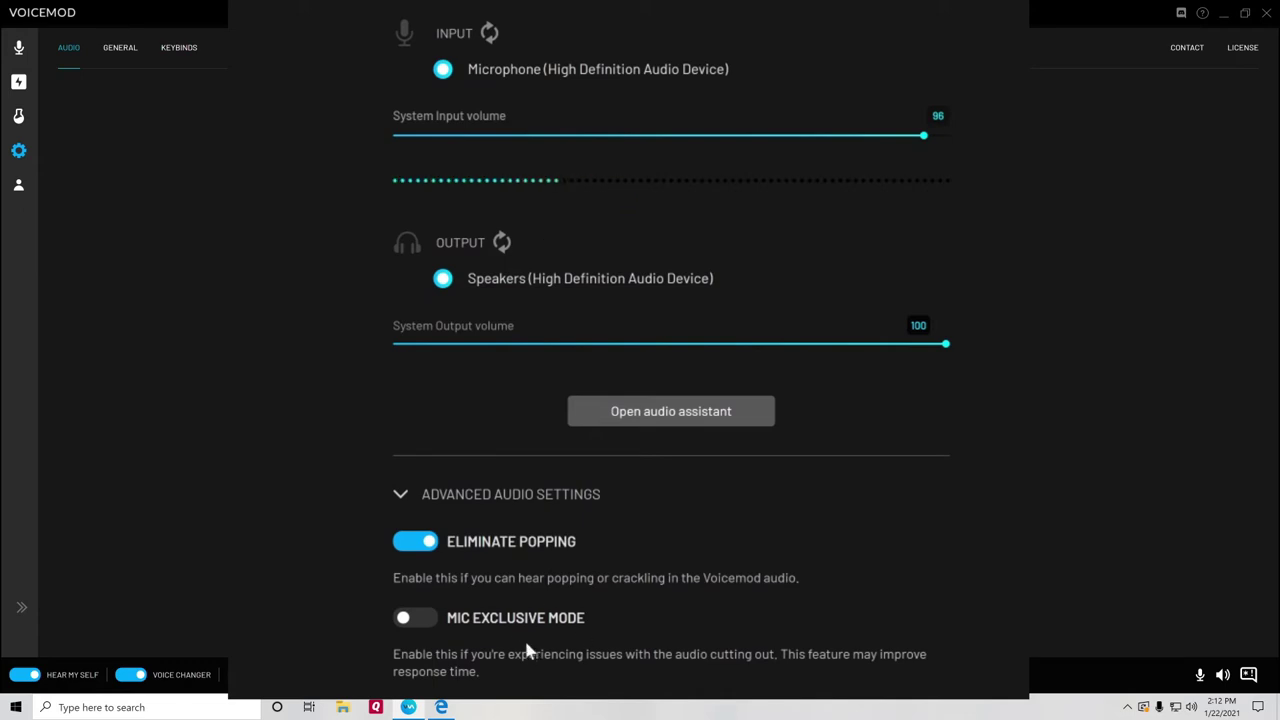
click(123, 52)
Glance at Voicemod's keybind and General pages, then return to the voice list
click(170, 48)
click(101, 55)
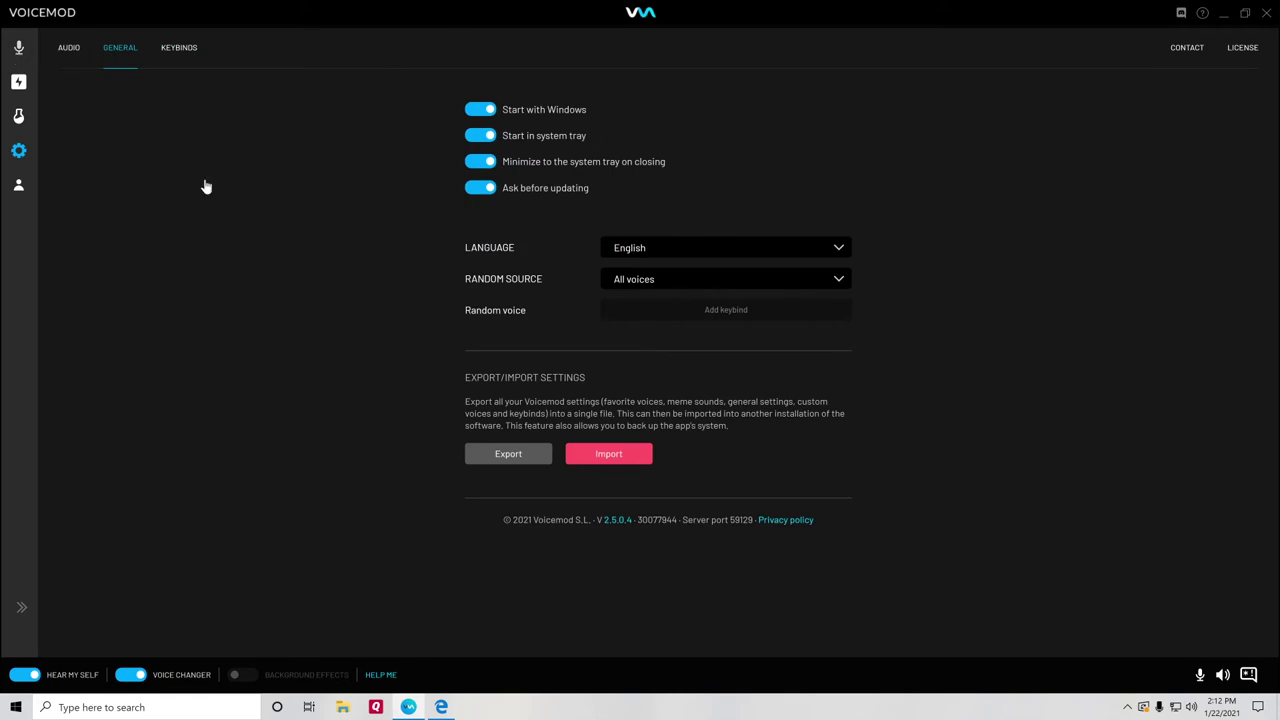
click(18, 47)
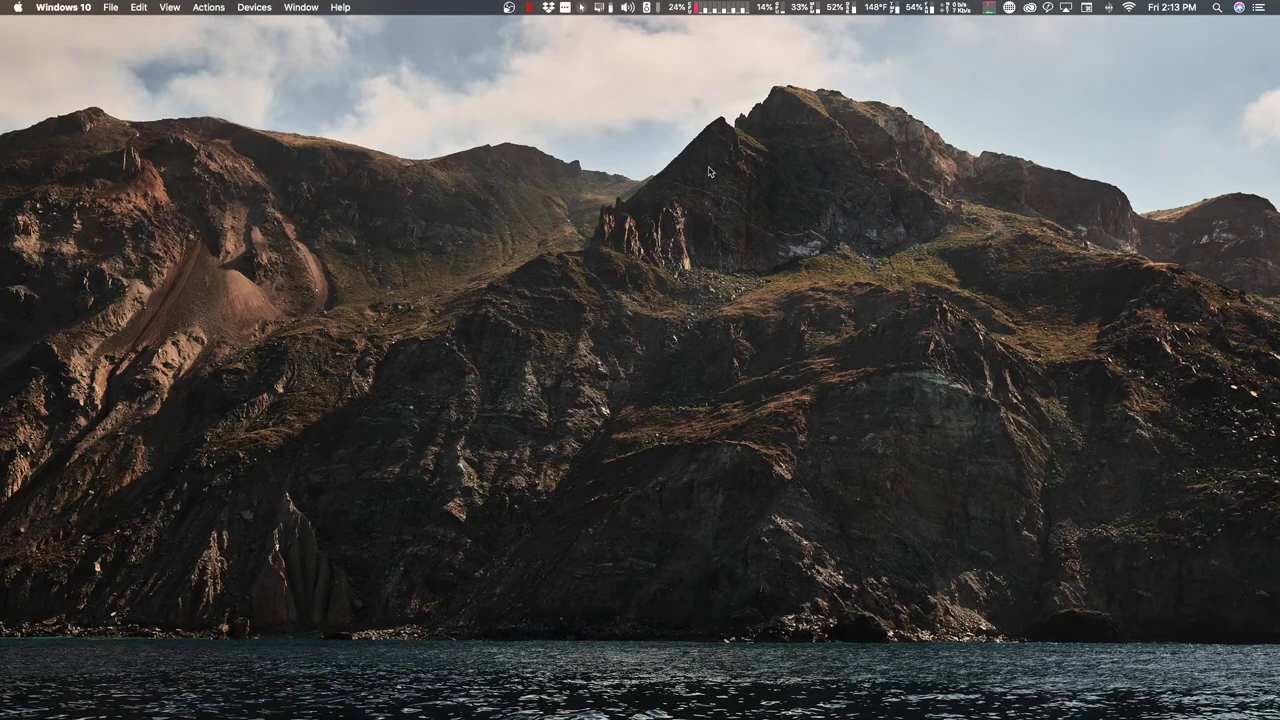
Open SoundSource's menu-bar panel showing Parallels Desktop routed to Soundflower (64ch)
click(628, 8)
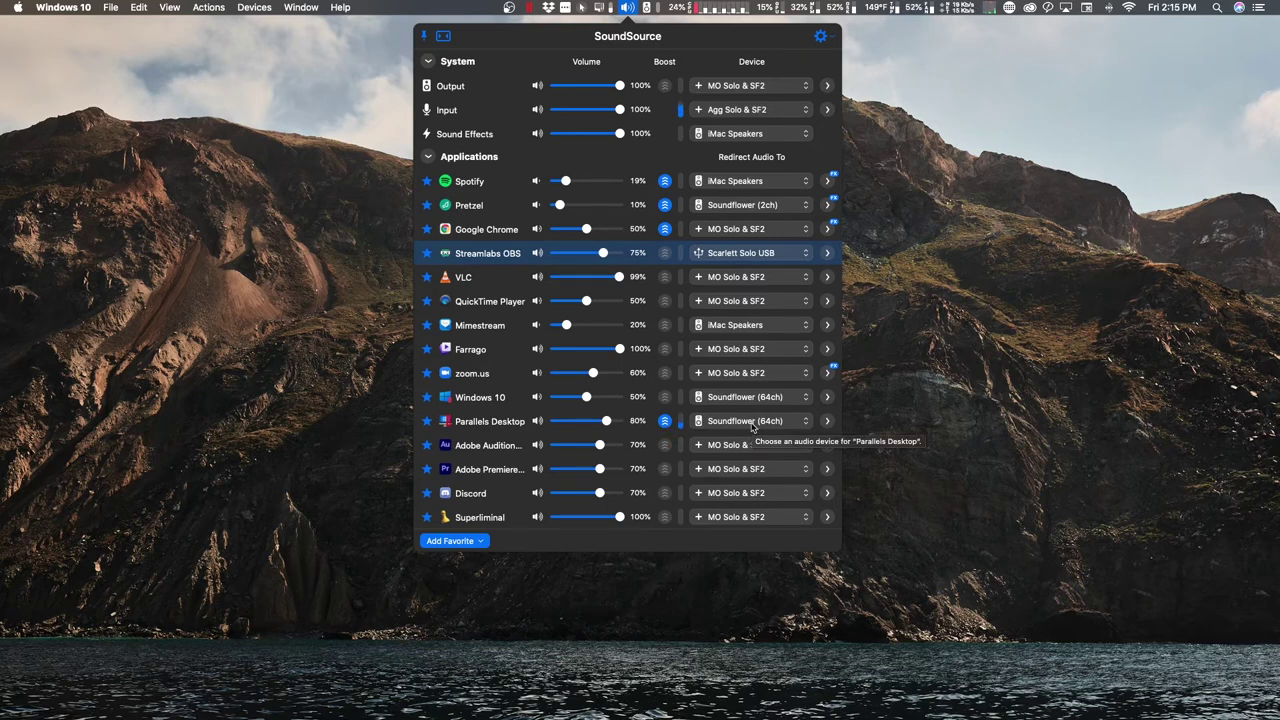
Keep Parallels Desktop on Soundflower (64ch), add OBS at 75% volume, and redirect its audio
click(753, 425)
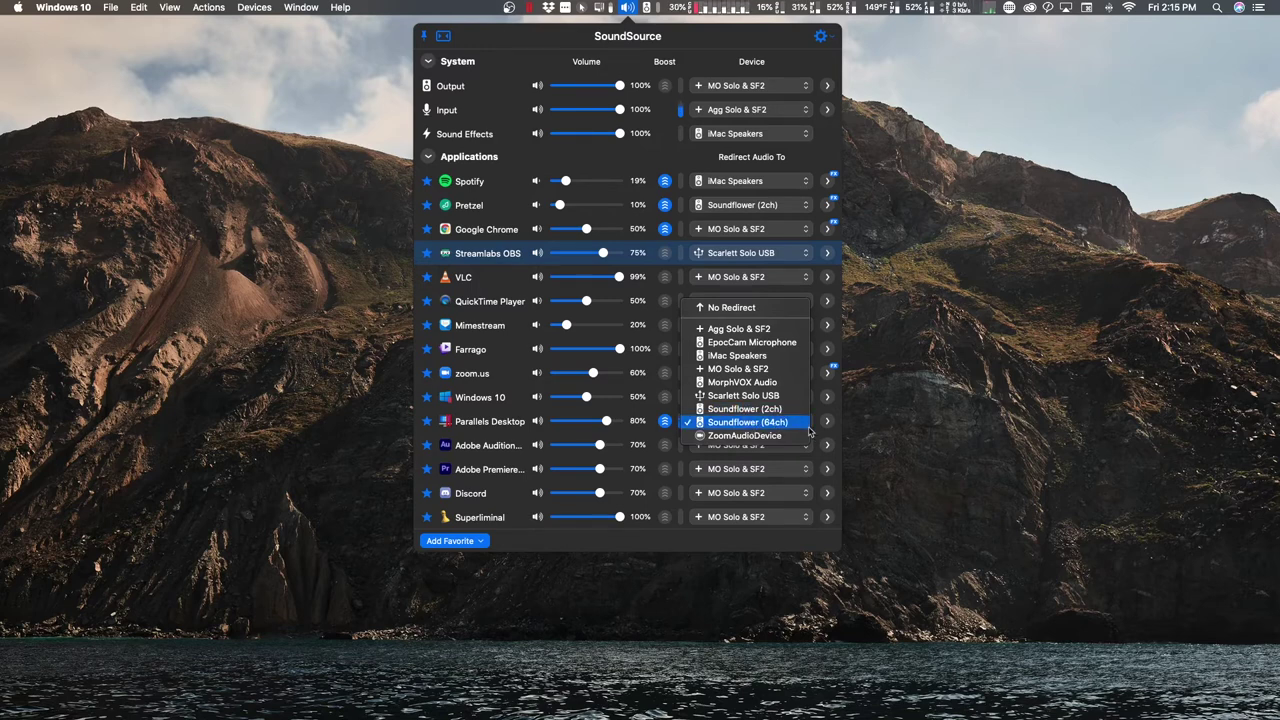
click(668, 542)
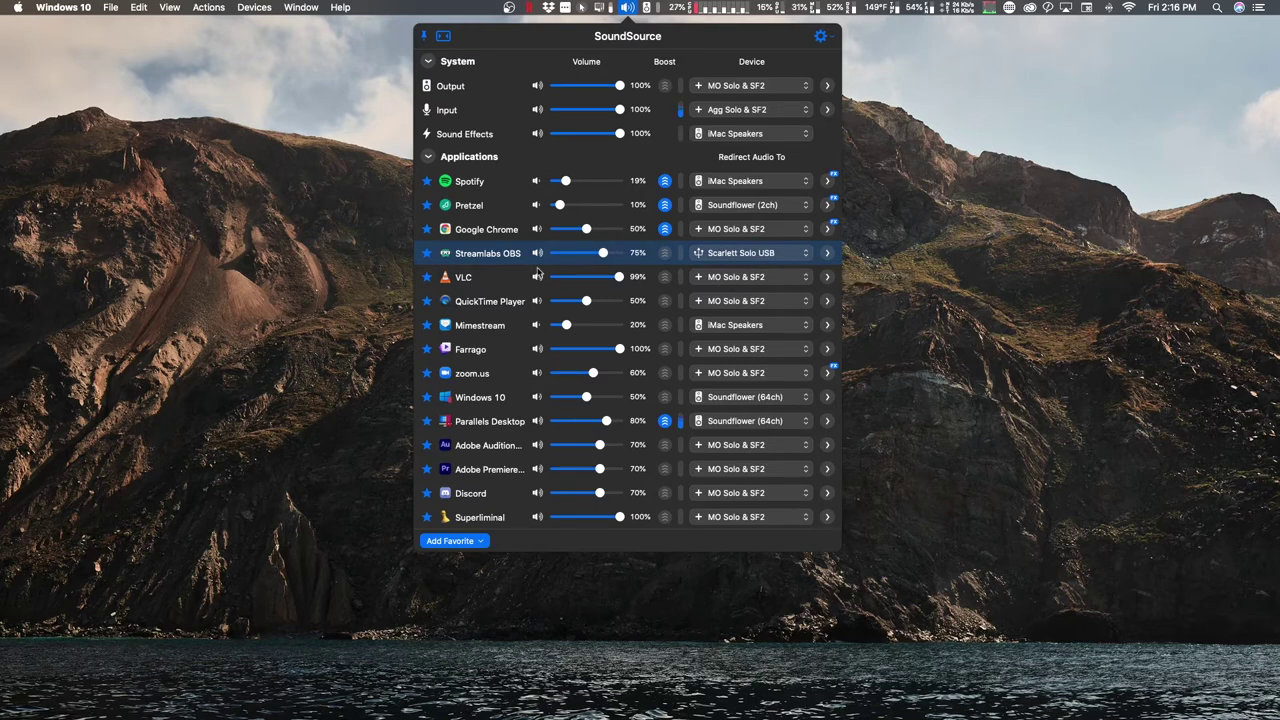
click(472, 548)
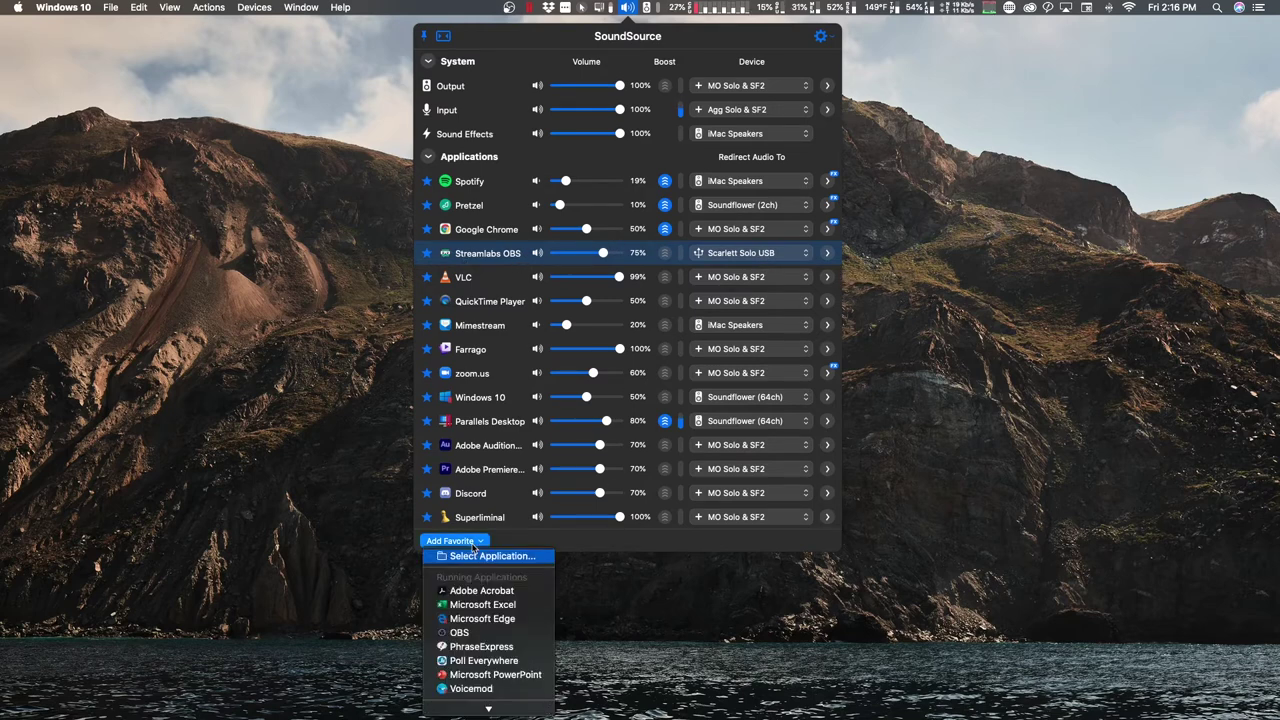
click(460, 628)
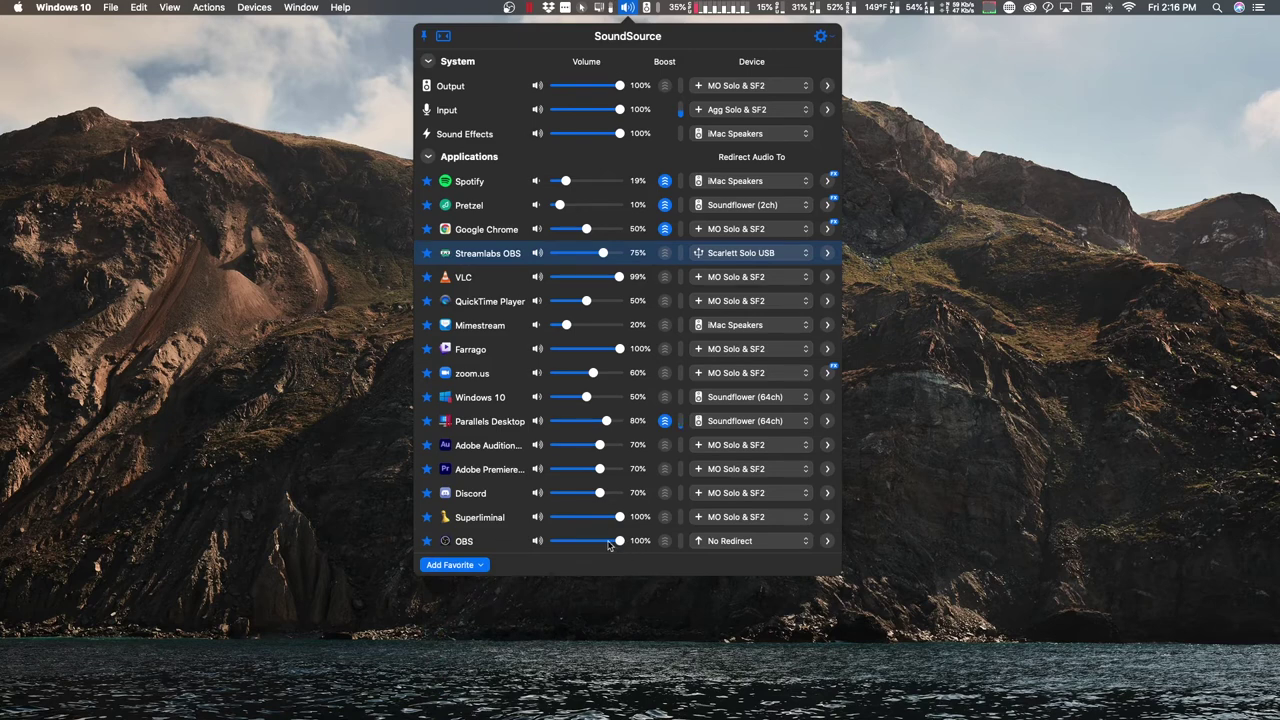
drag(608, 544, 595, 547)
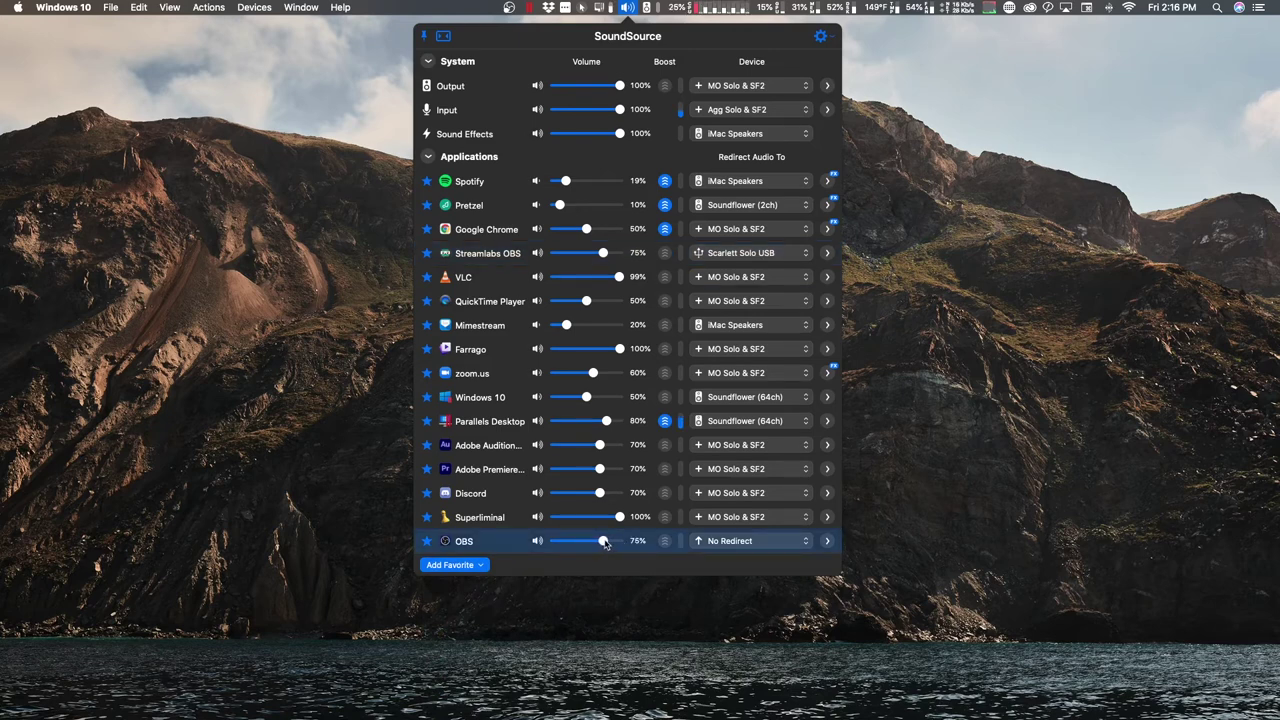
click(745, 541)
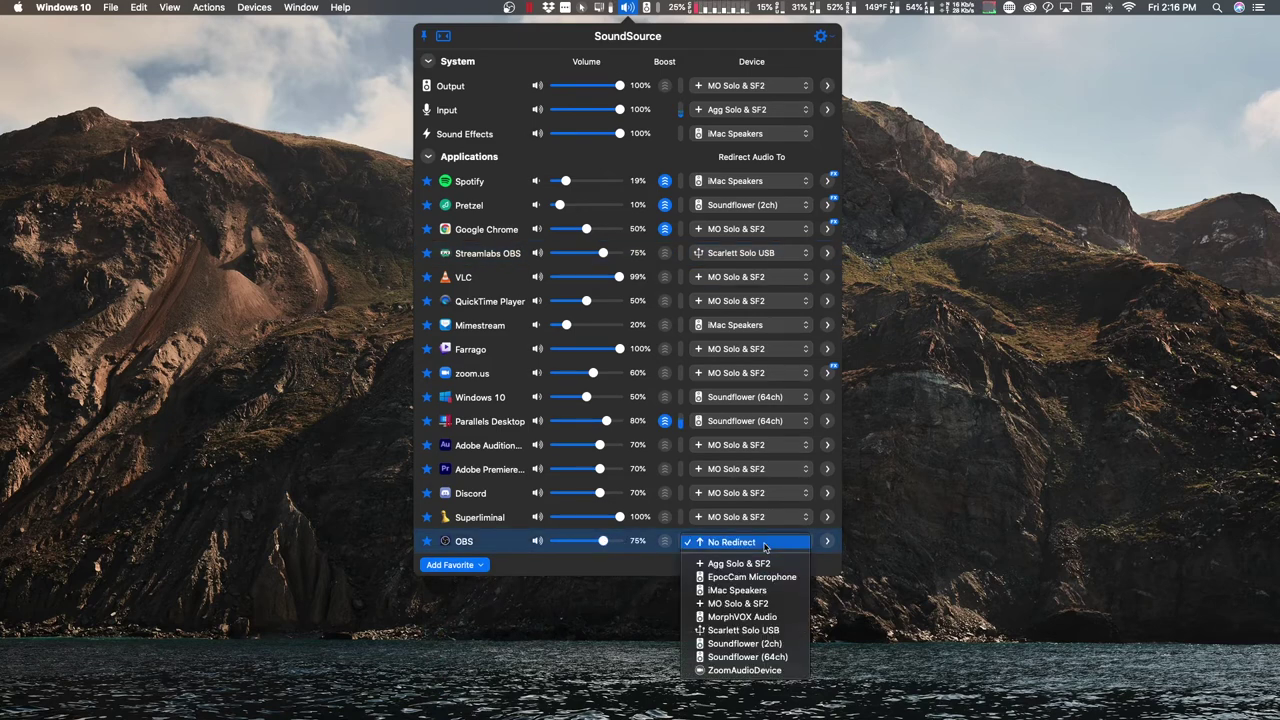
click(779, 630)
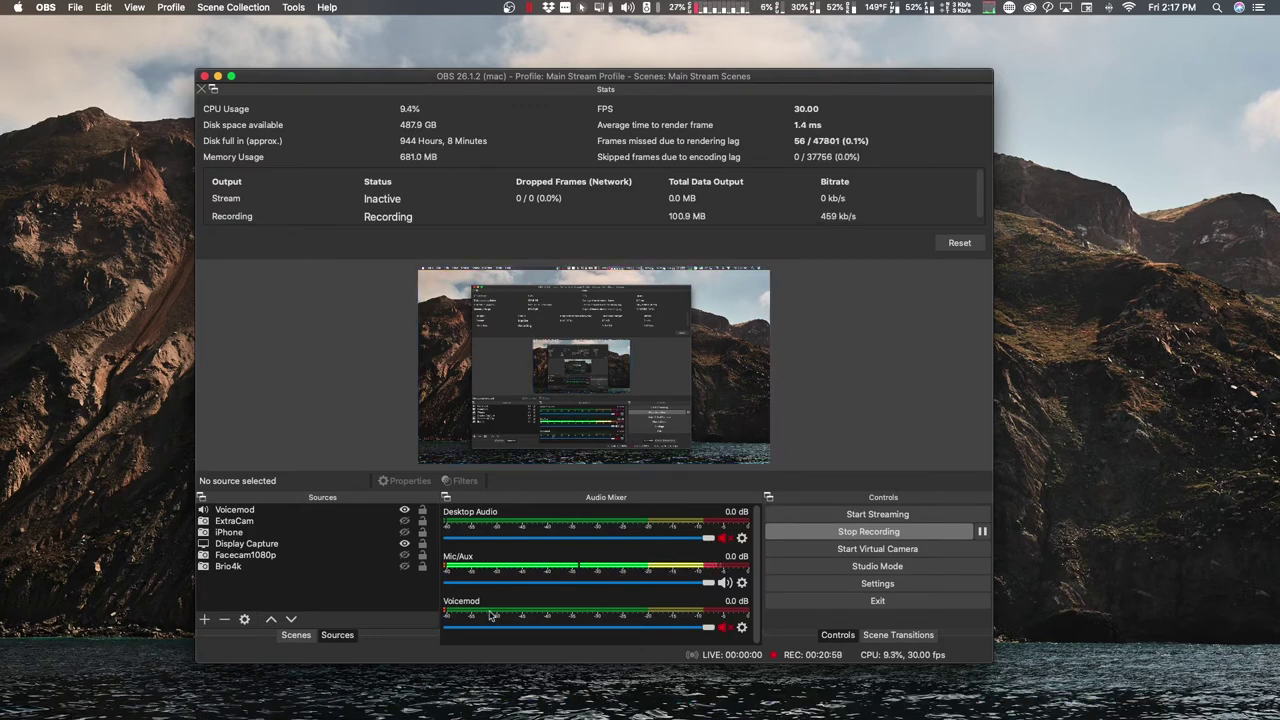
Unmute the Voicemod channel in OBS's Audio Mixer
click(724, 627)
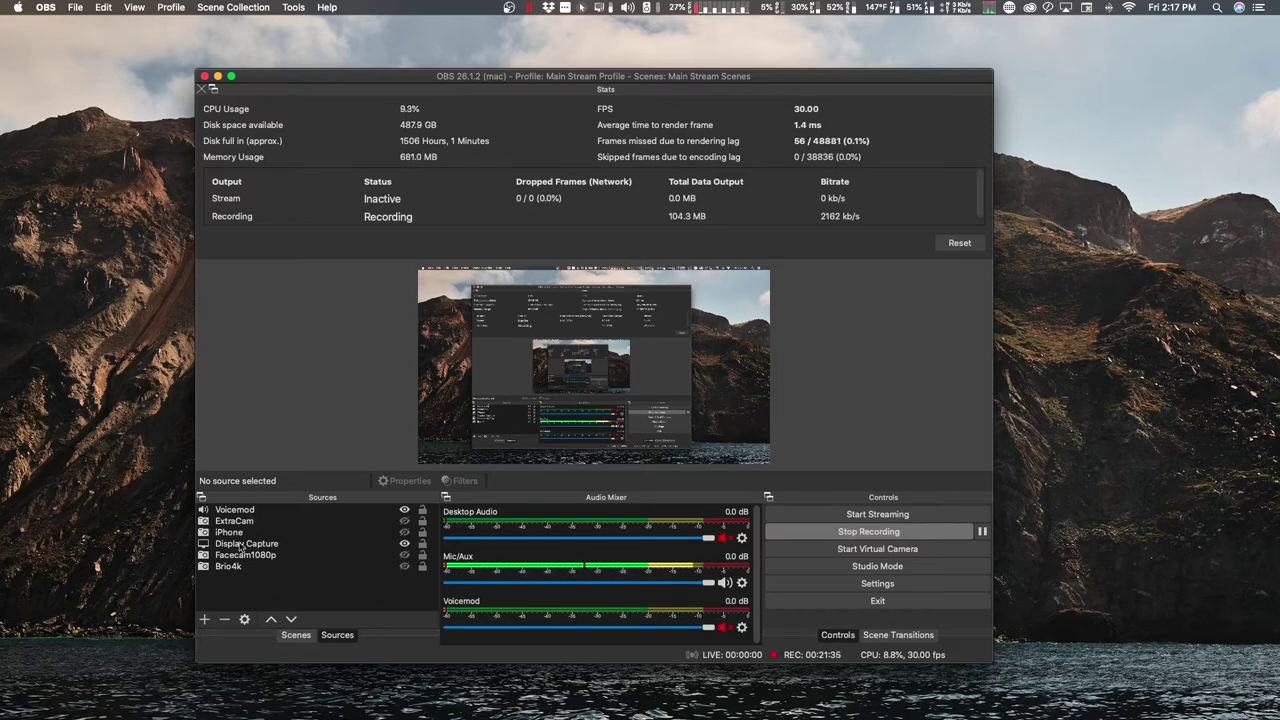
Select the Voicemod source and keep its capture device set to Soundflower (64ch)
click(296, 634)
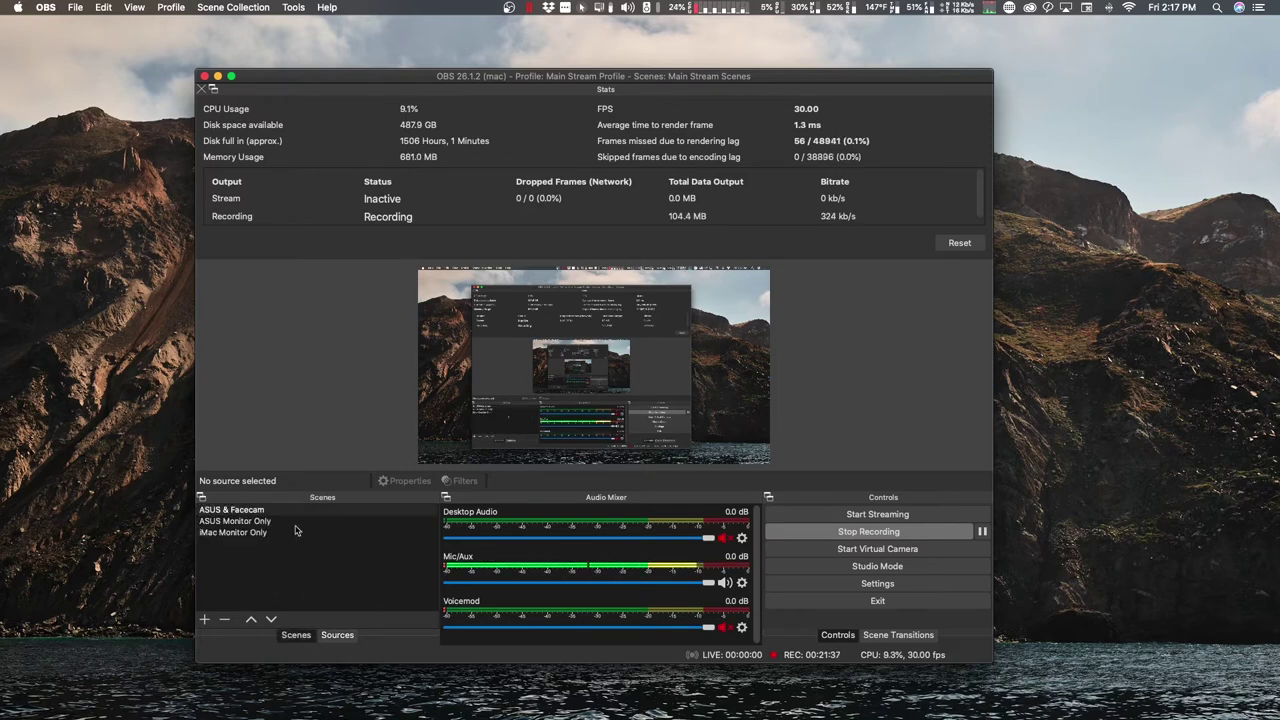
click(339, 633)
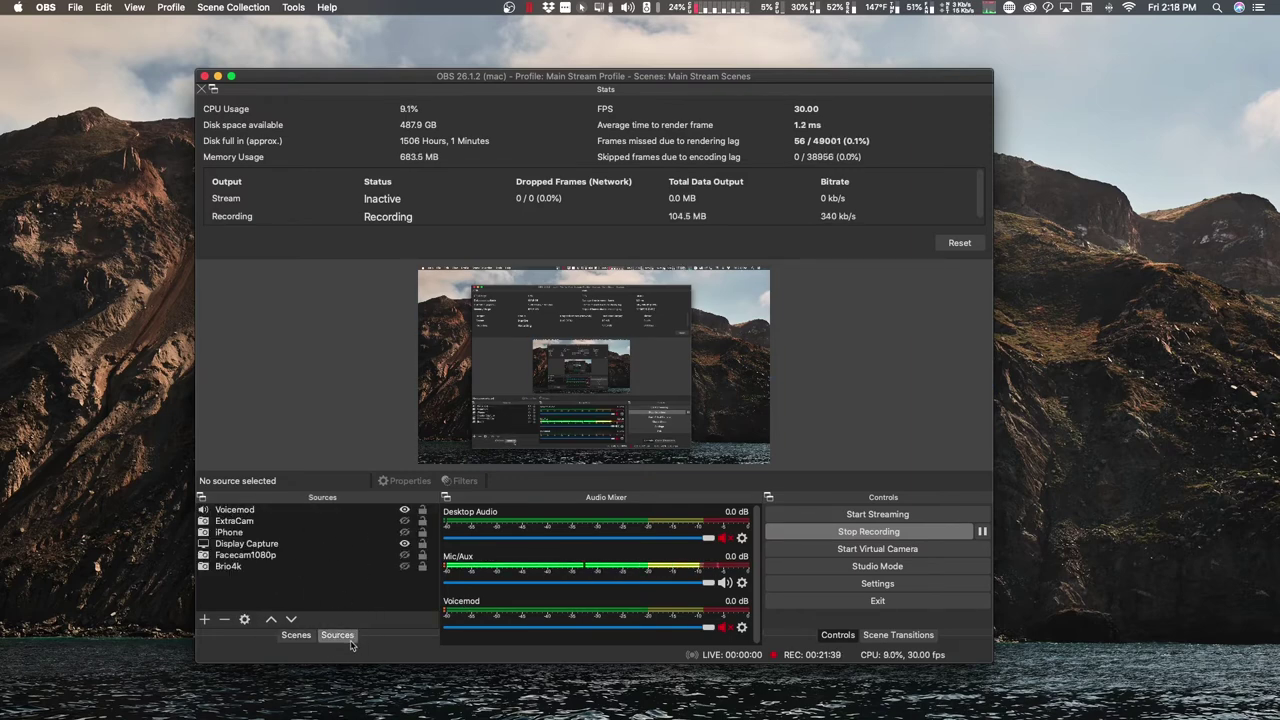
click(240, 509)
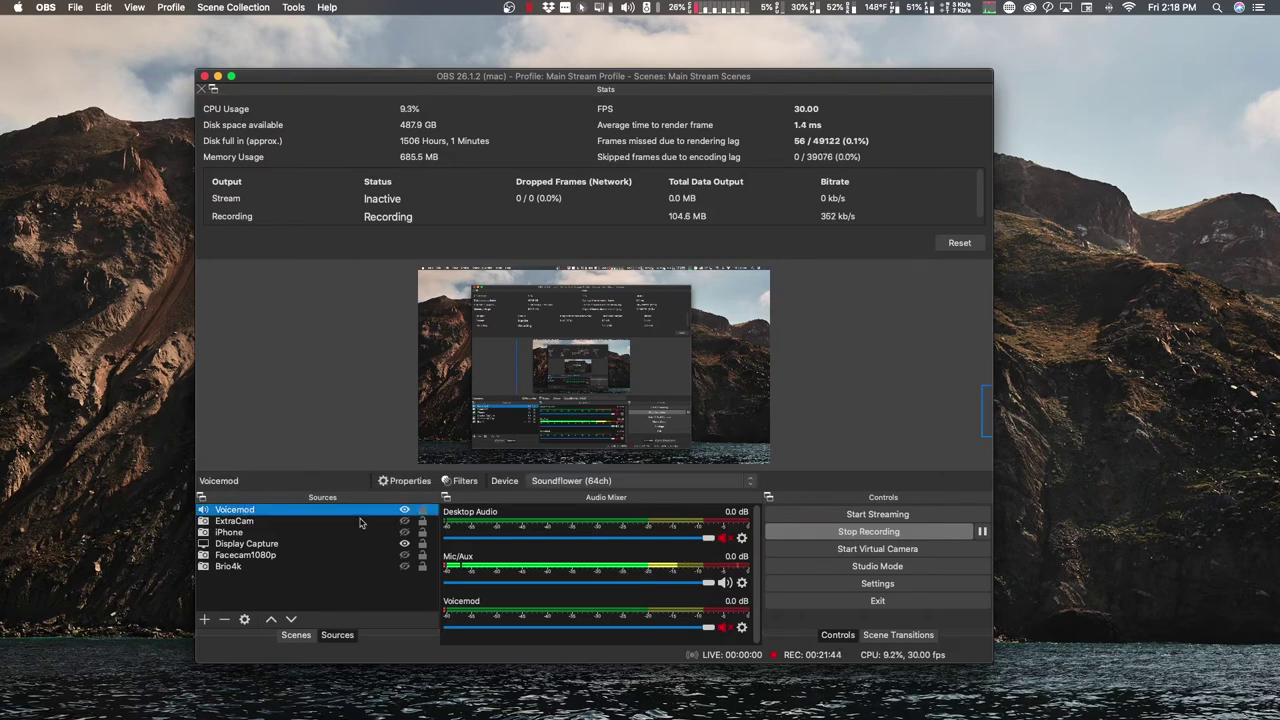
click(604, 482)
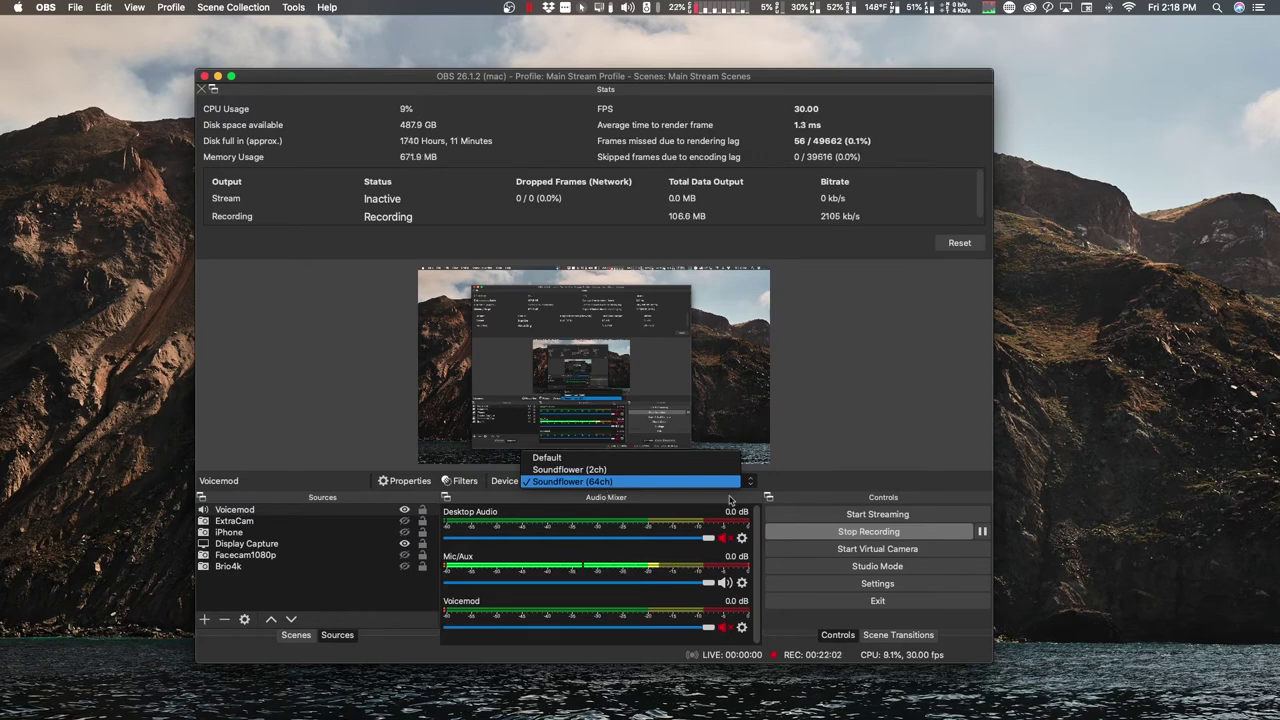
click(740, 482)
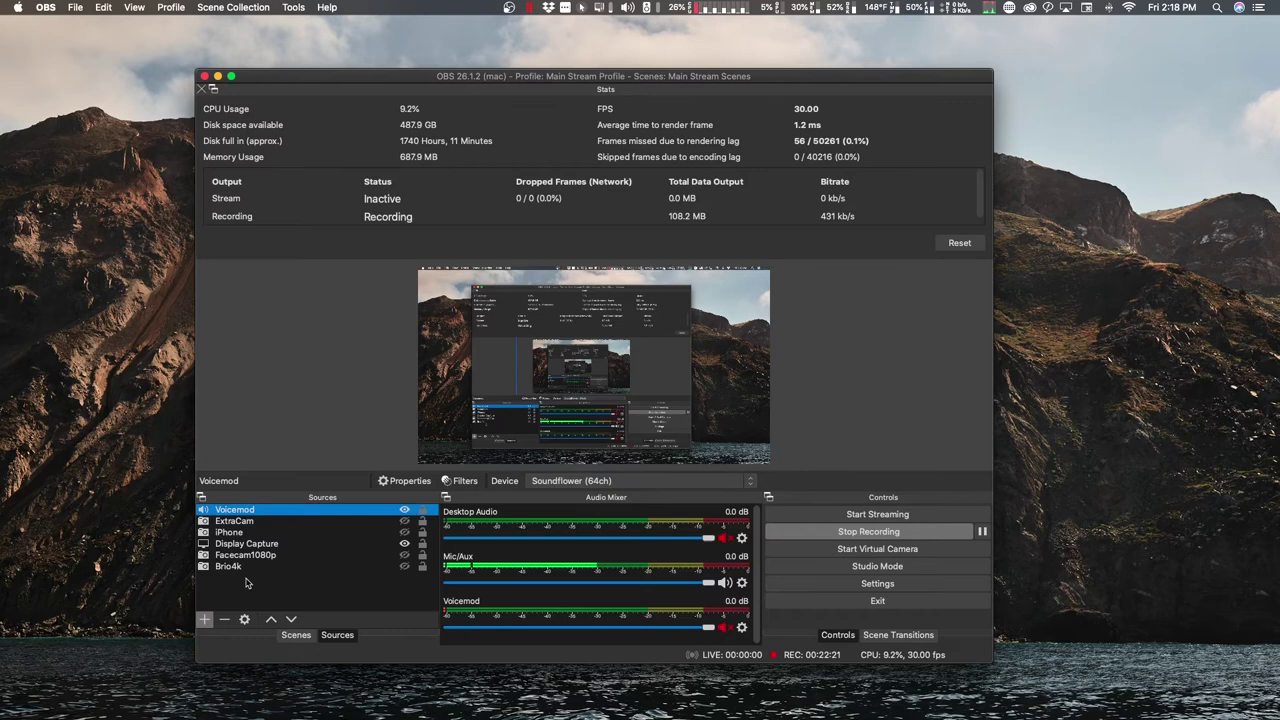
Add a new Audio Output Capture source named 'VM'
click(204, 619)
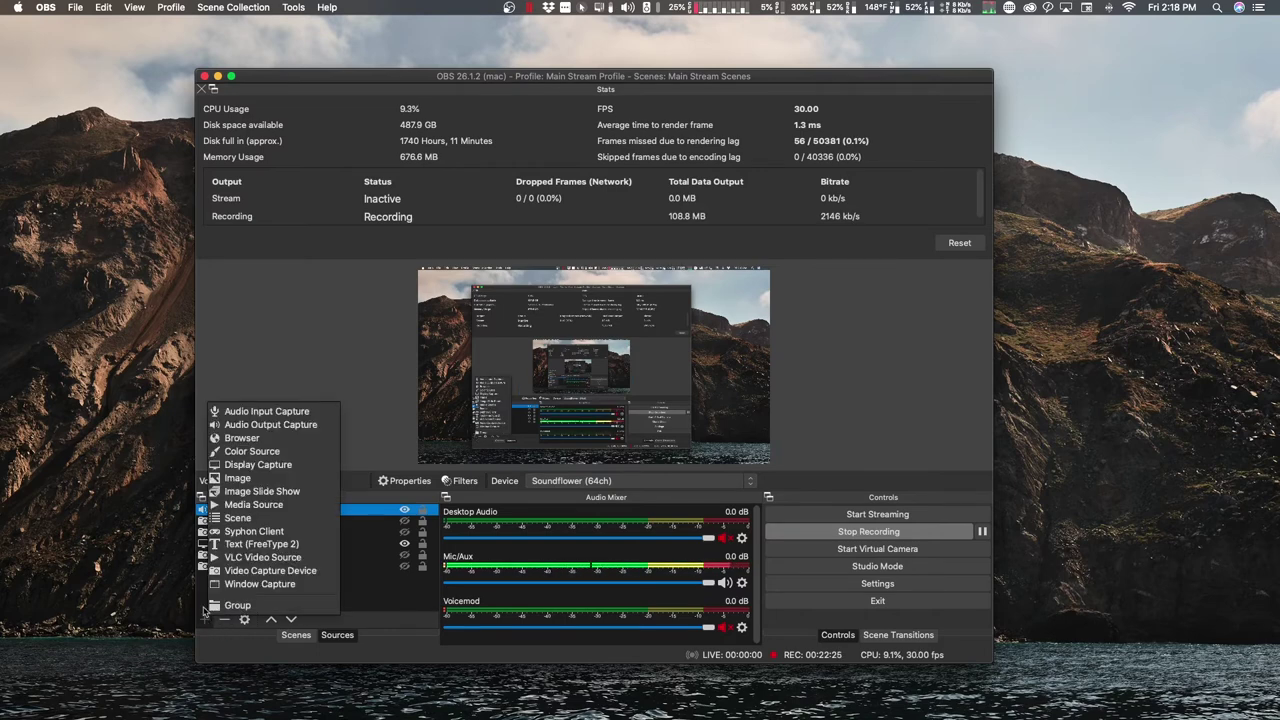
click(316, 427)
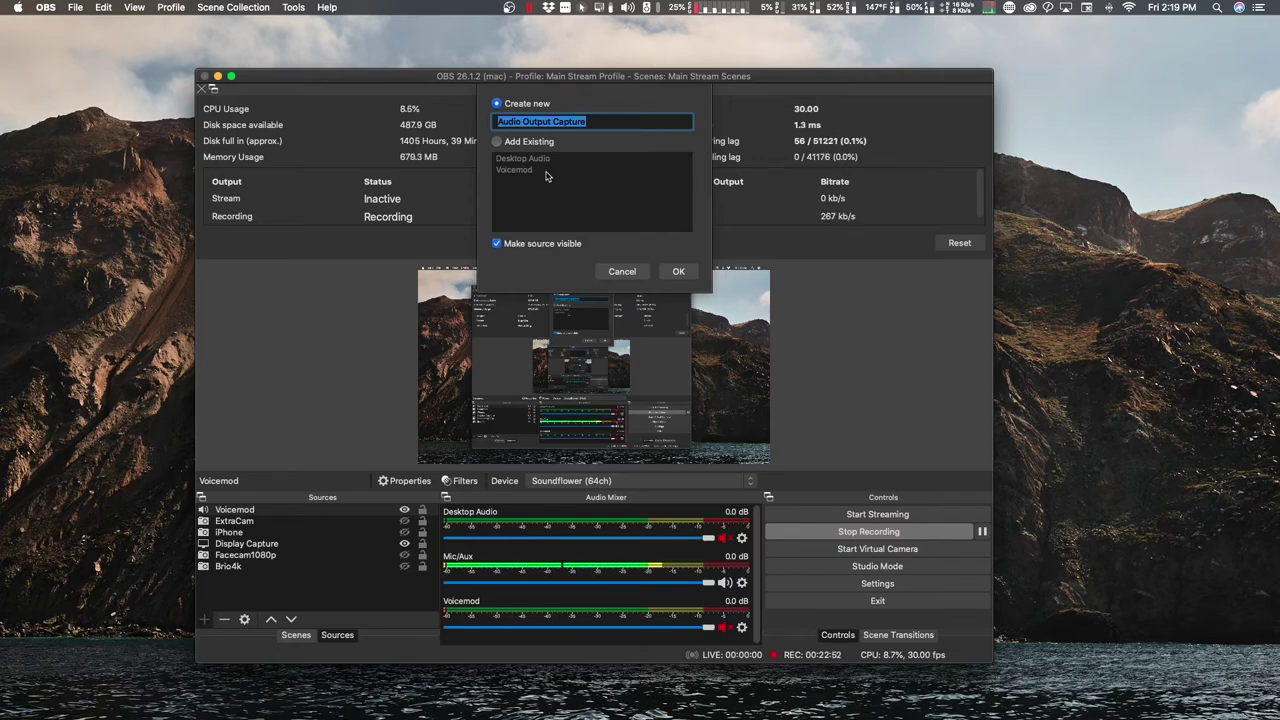
text(VM)
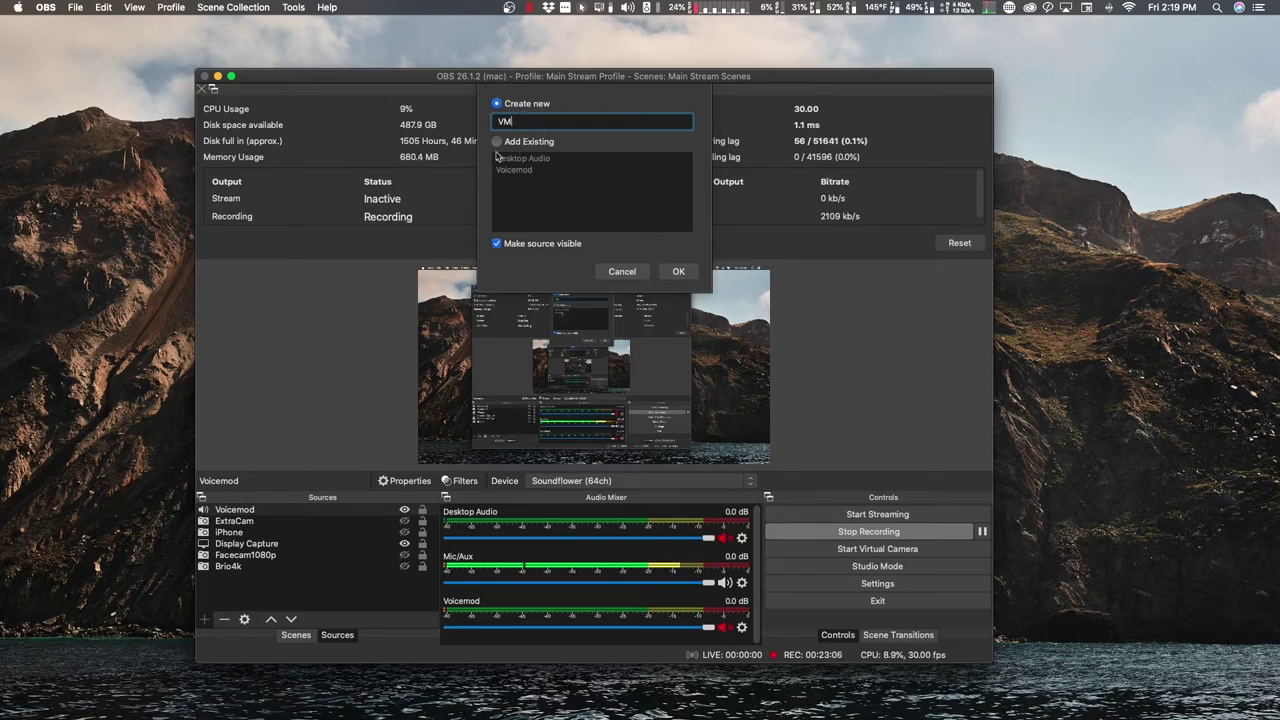
Create the VM source, try Soundflower (64ch), then set its capture device to Default
click(678, 271)
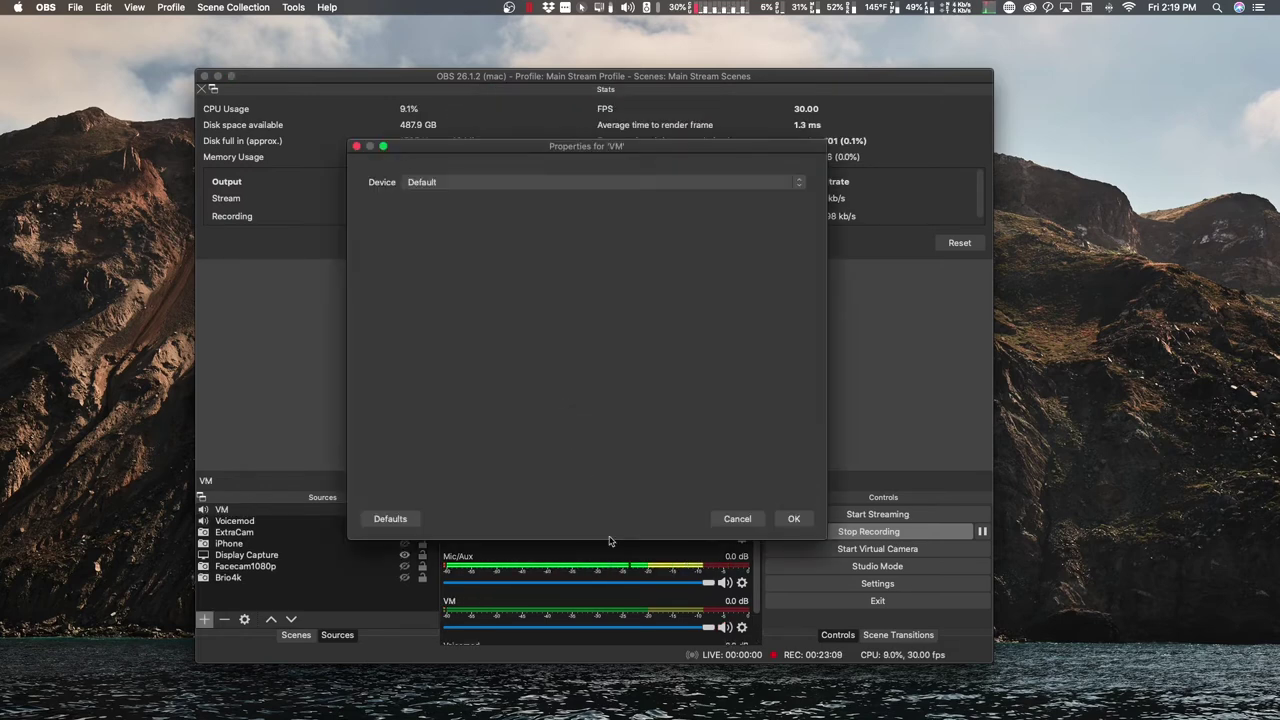
click(557, 184)
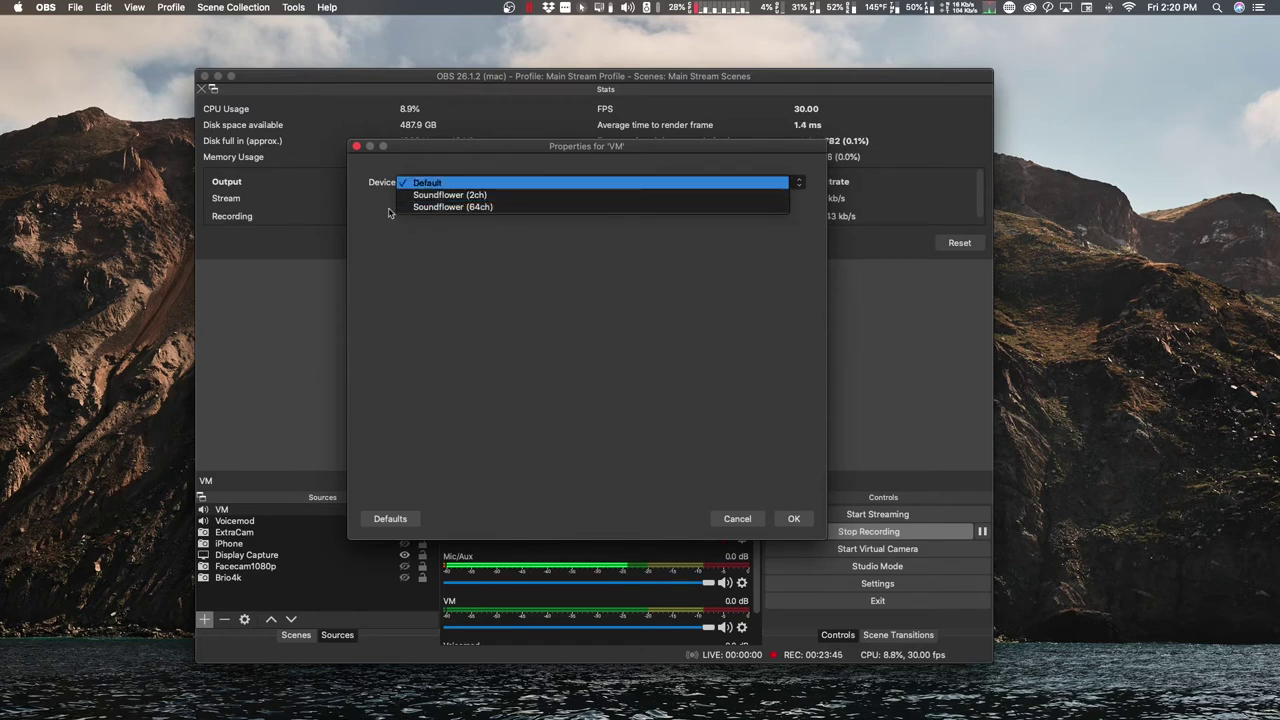
click(458, 207)
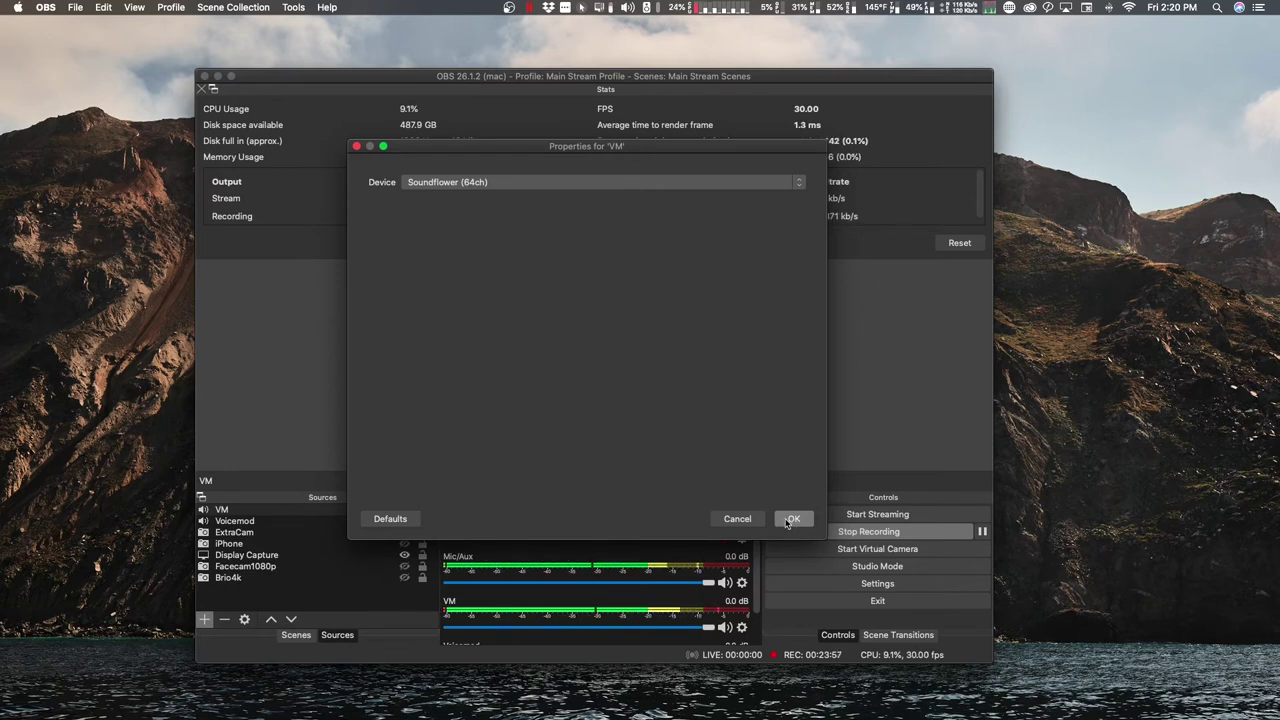
click(634, 183)
click(589, 160)
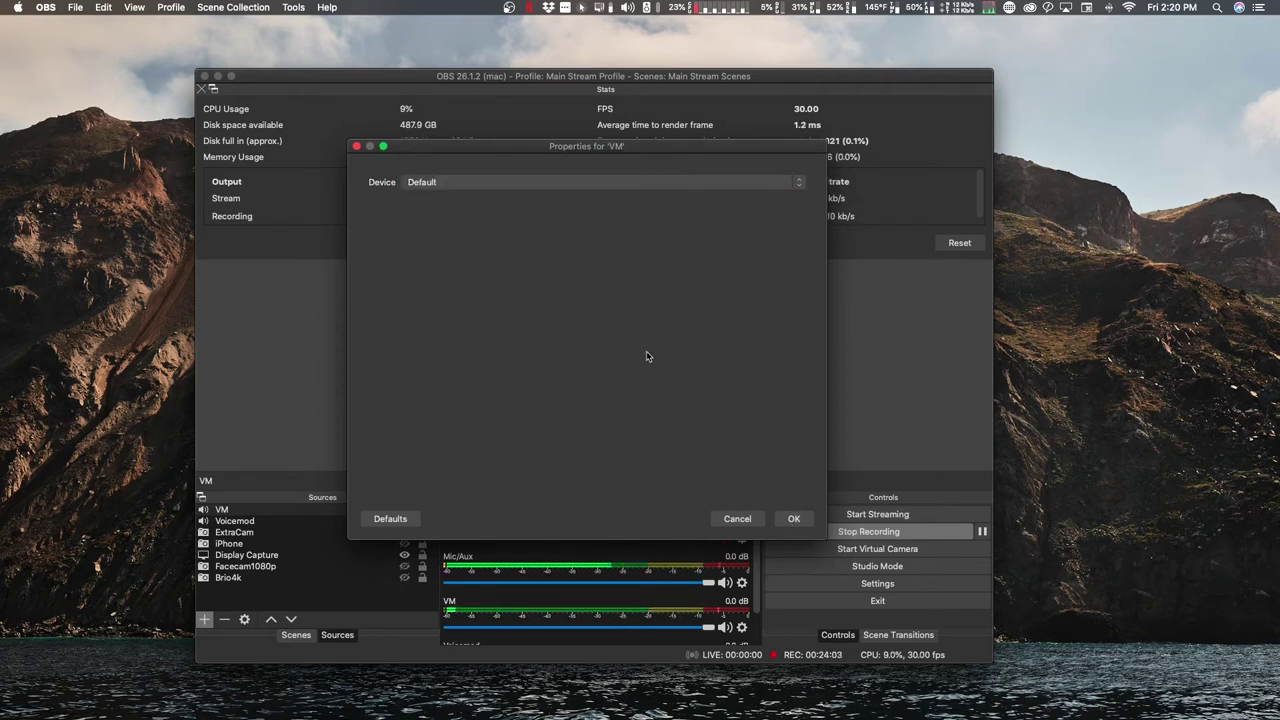
click(443, 183)
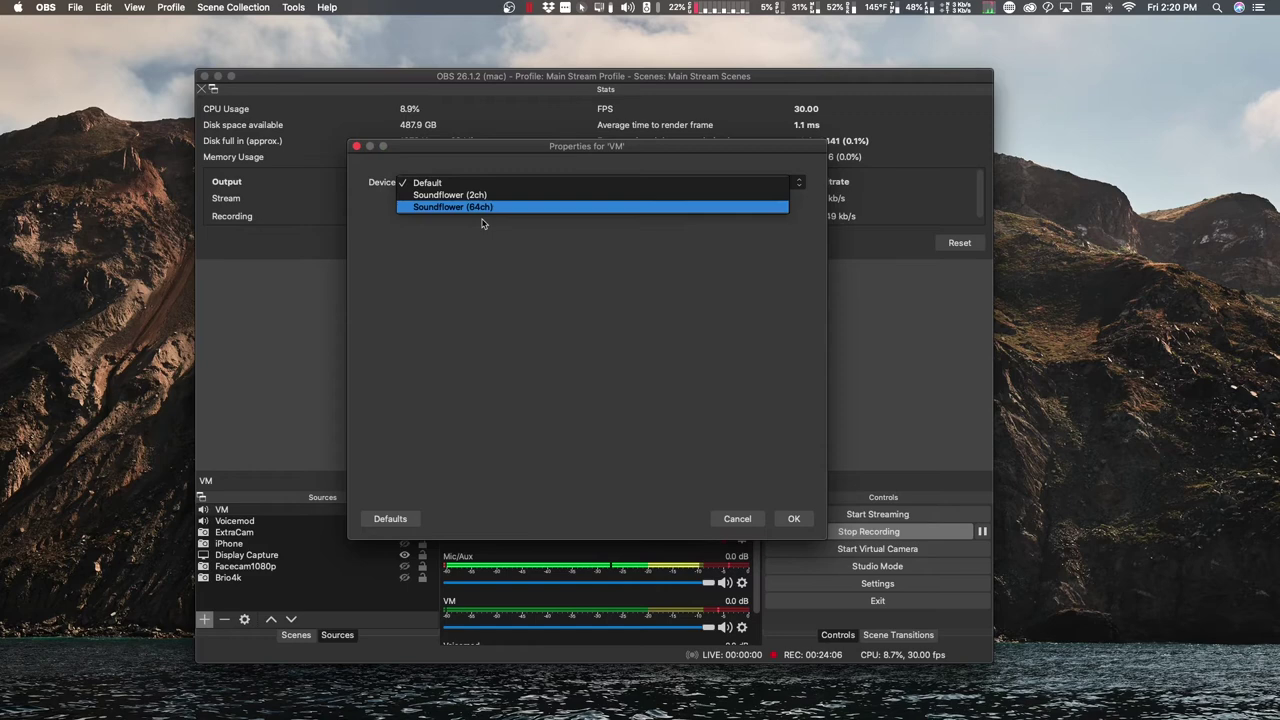
Check SoundSource's panel for Parallels Desktop's Soundflower (64ch) routing, then close it
click(630, 8)
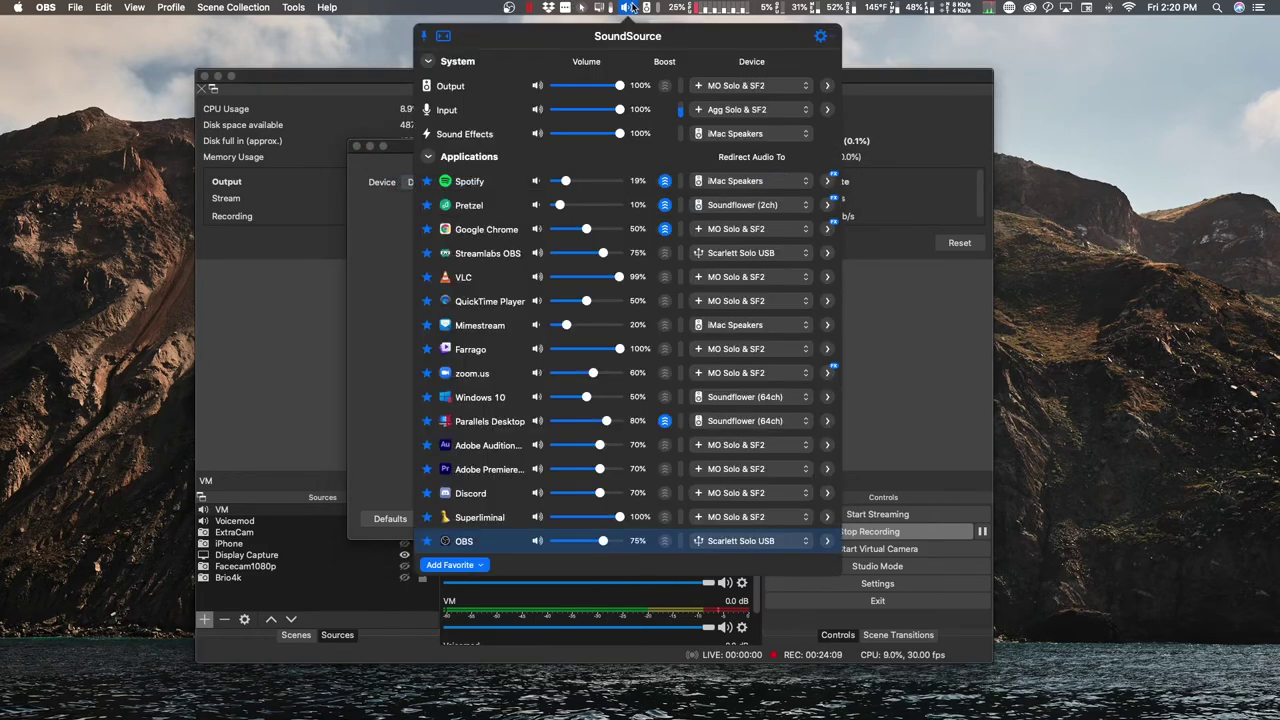
click(630, 8)
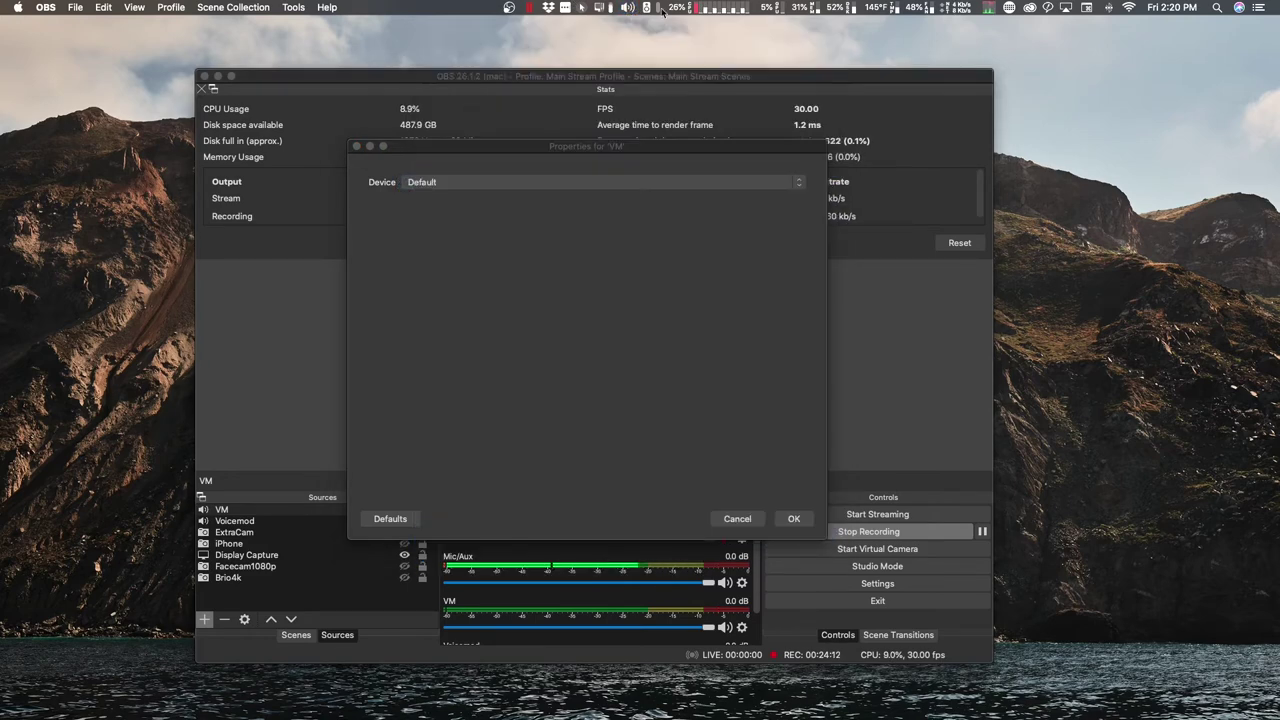
click(628, 9)
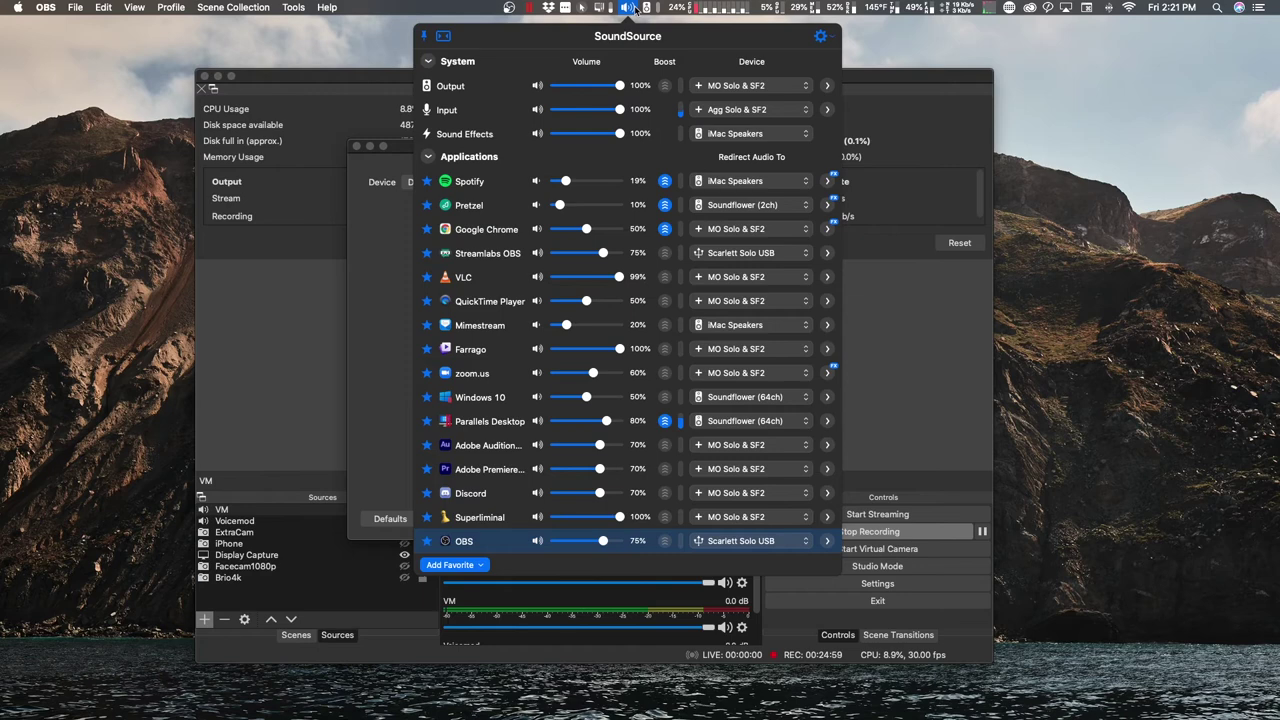
click(634, 9)
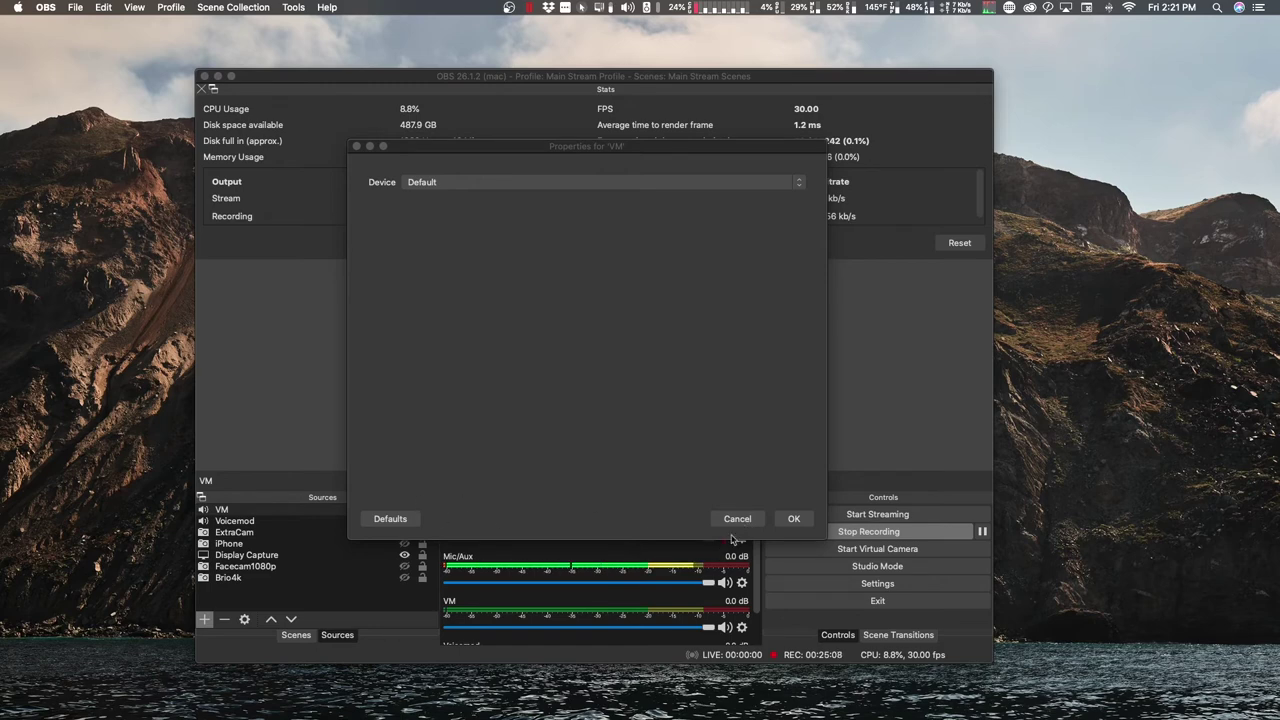
Cancel the VM properties and open Advanced Audio Properties from the VM mixer gear menu
click(749, 524)
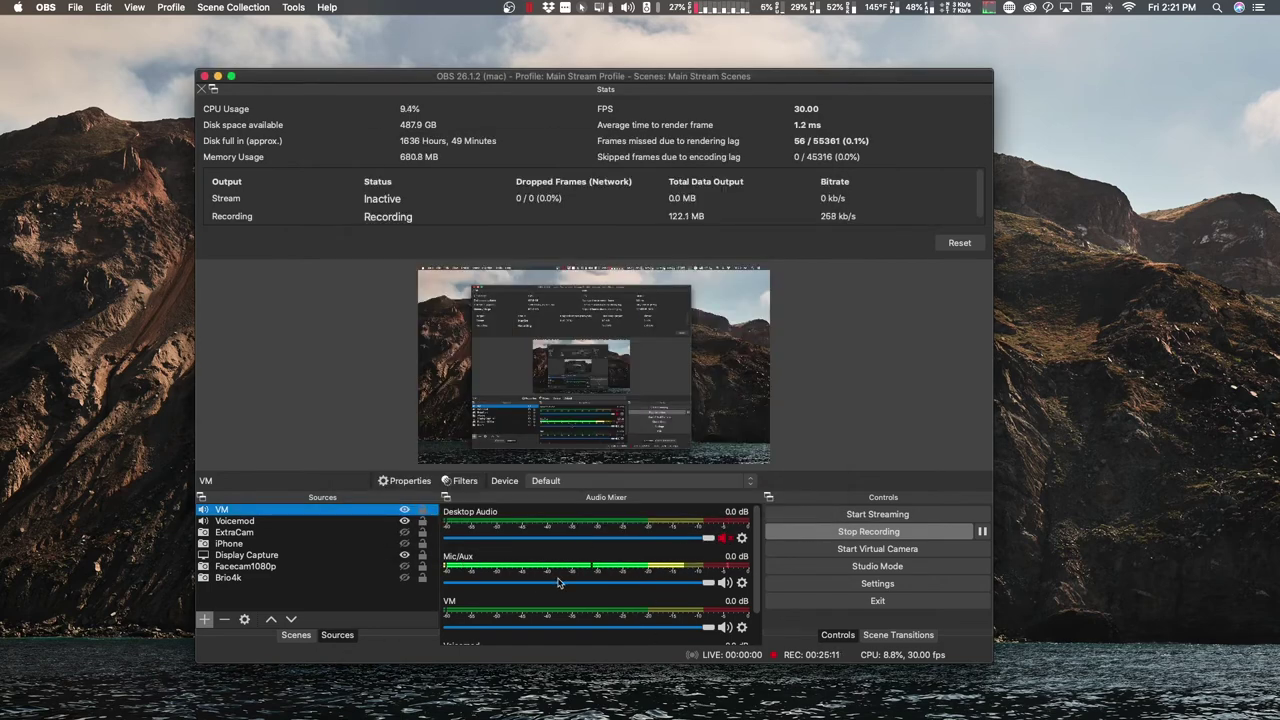
scroll(507, 569, down, 2)
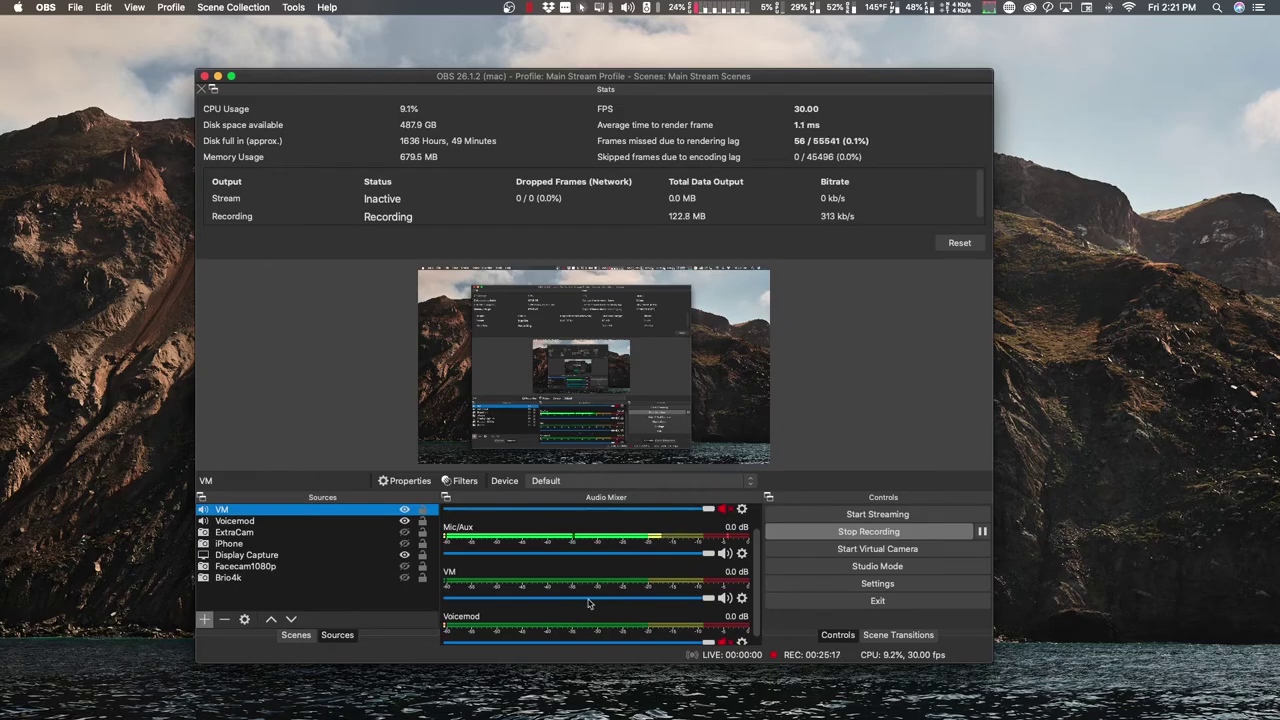
click(742, 599)
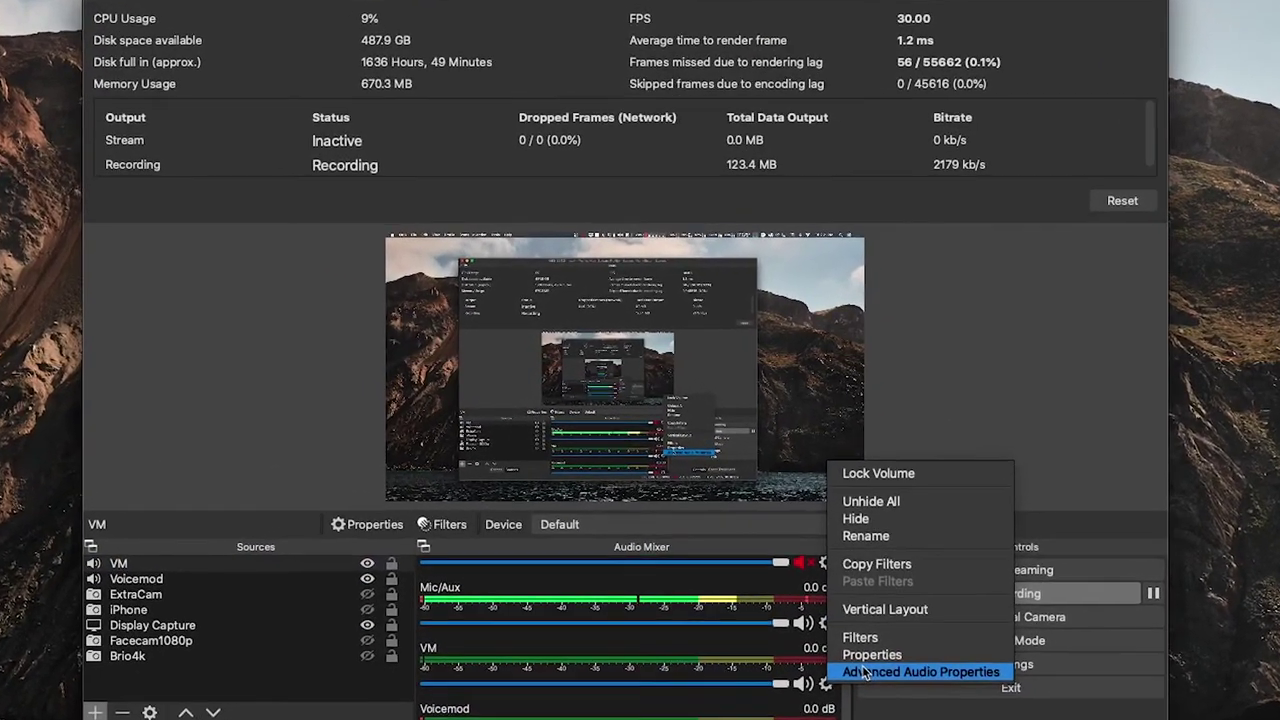
click(866, 672)
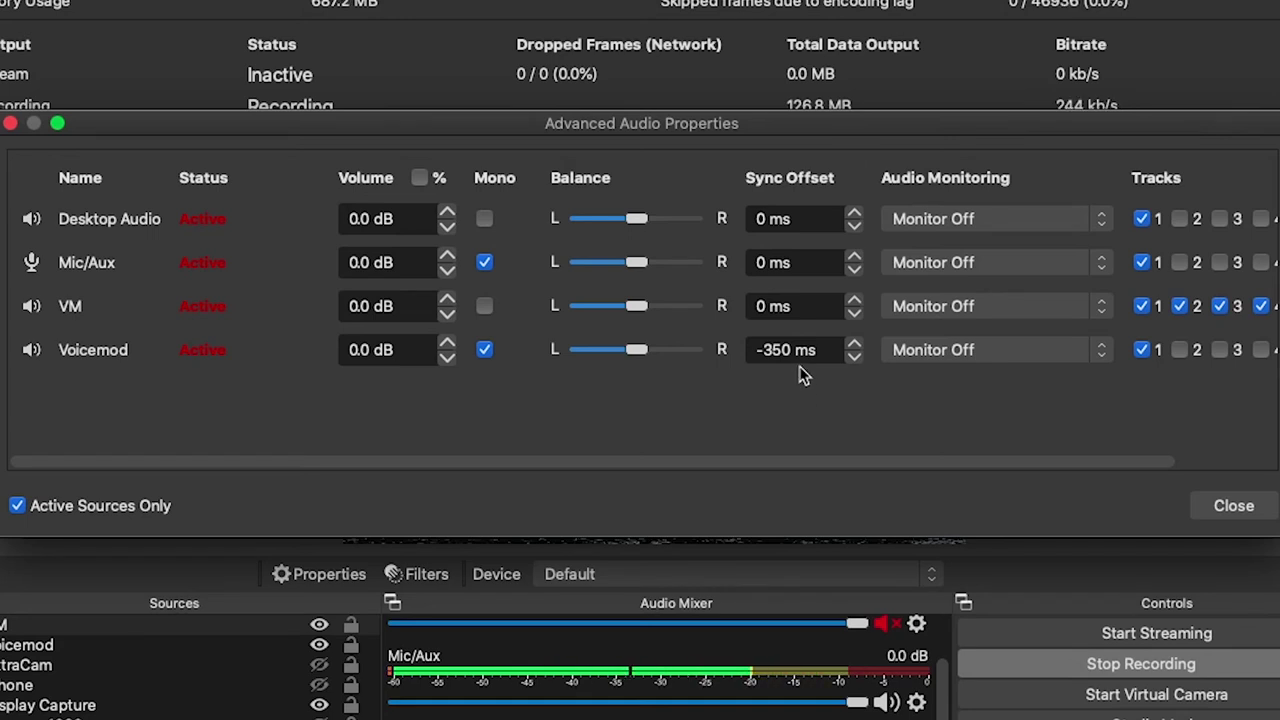
Widen the Advanced Audio Properties window until the Track 1–6 columns show for every source
drag(1277, 437, 1279, 437)
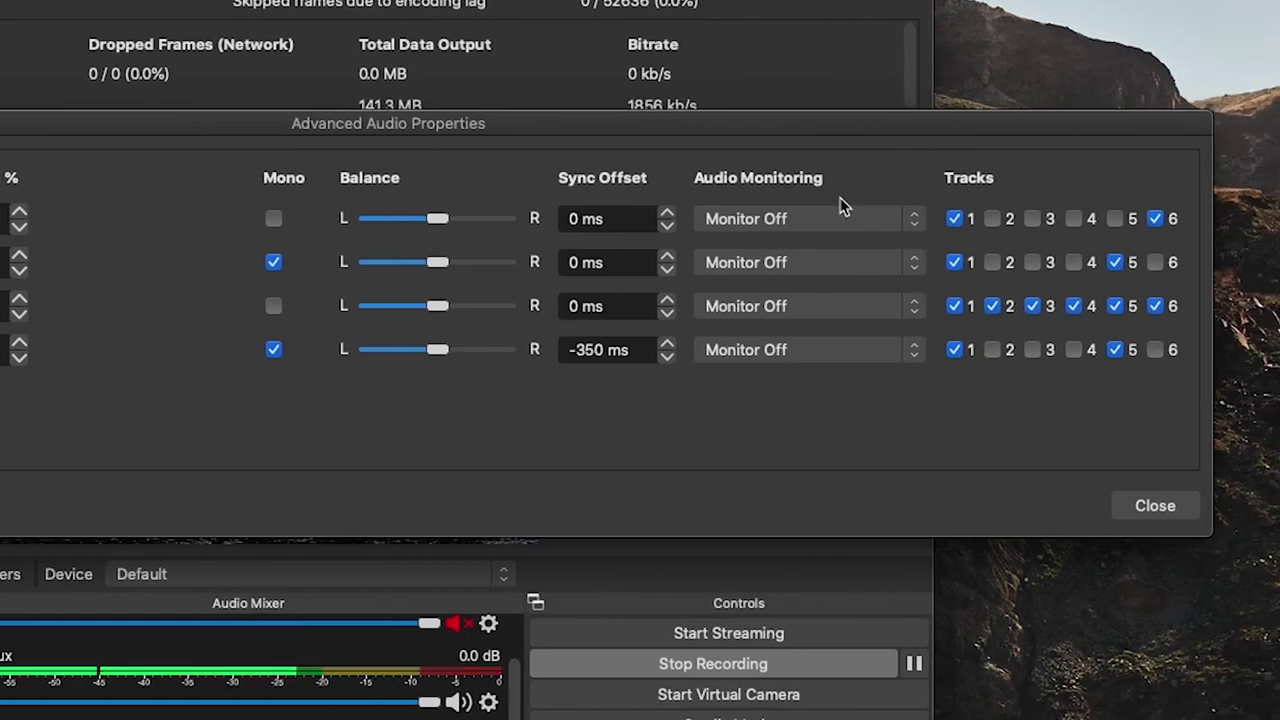
Keep Voicemod's Audio Monitoring set to Monitor Off
click(880, 350)
click(837, 350)
click(751, 350)
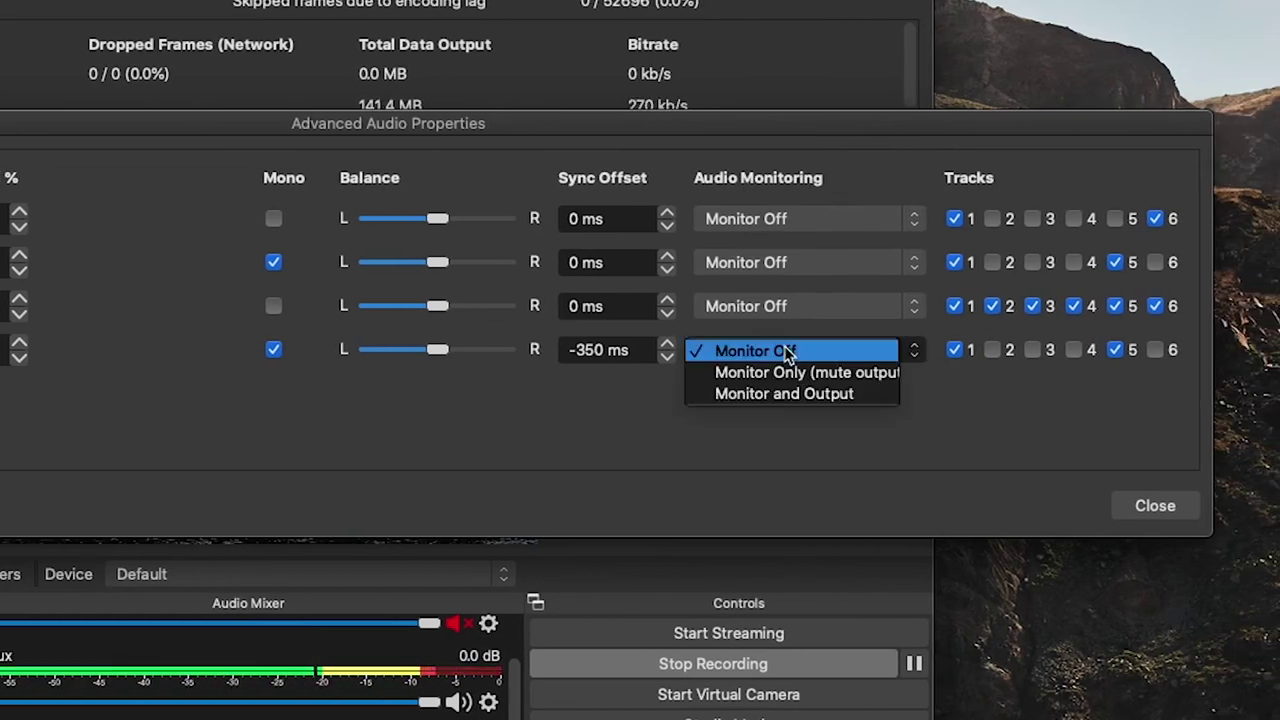
click(583, 387)
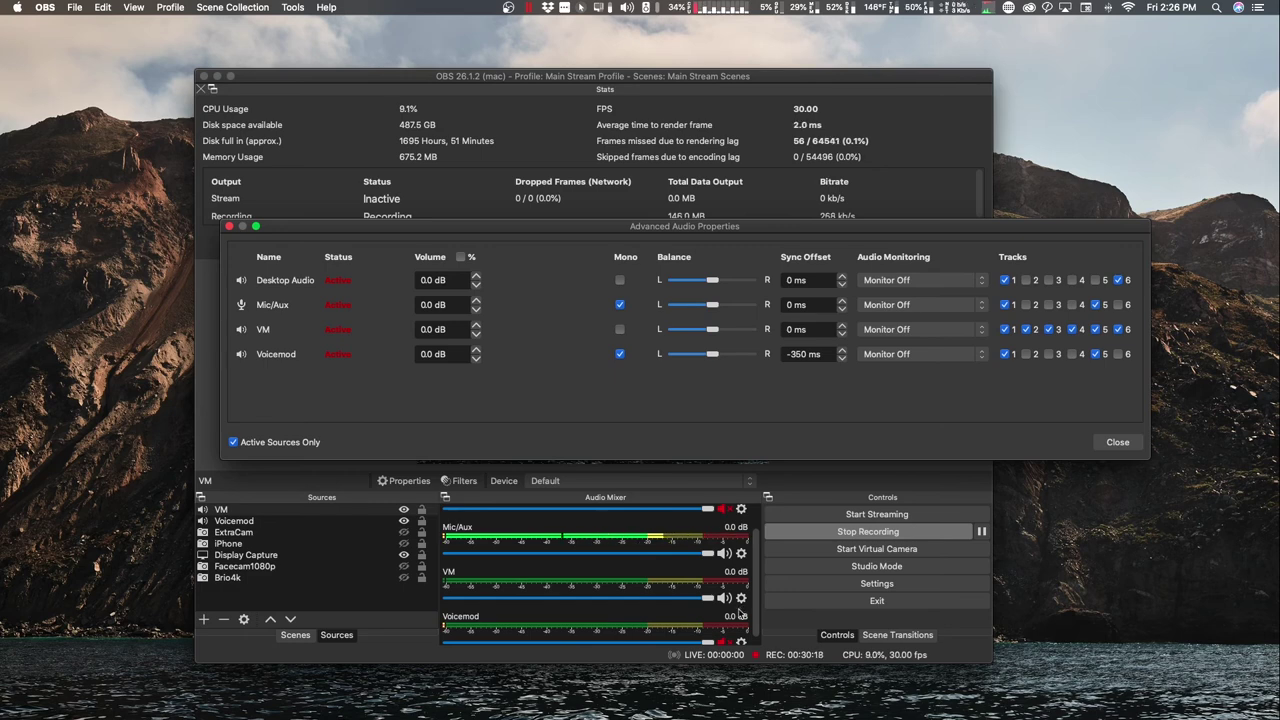
Close Advanced Audio Properties and bring Voicemod to the front in the Windows 10 VM
click(1124, 442)
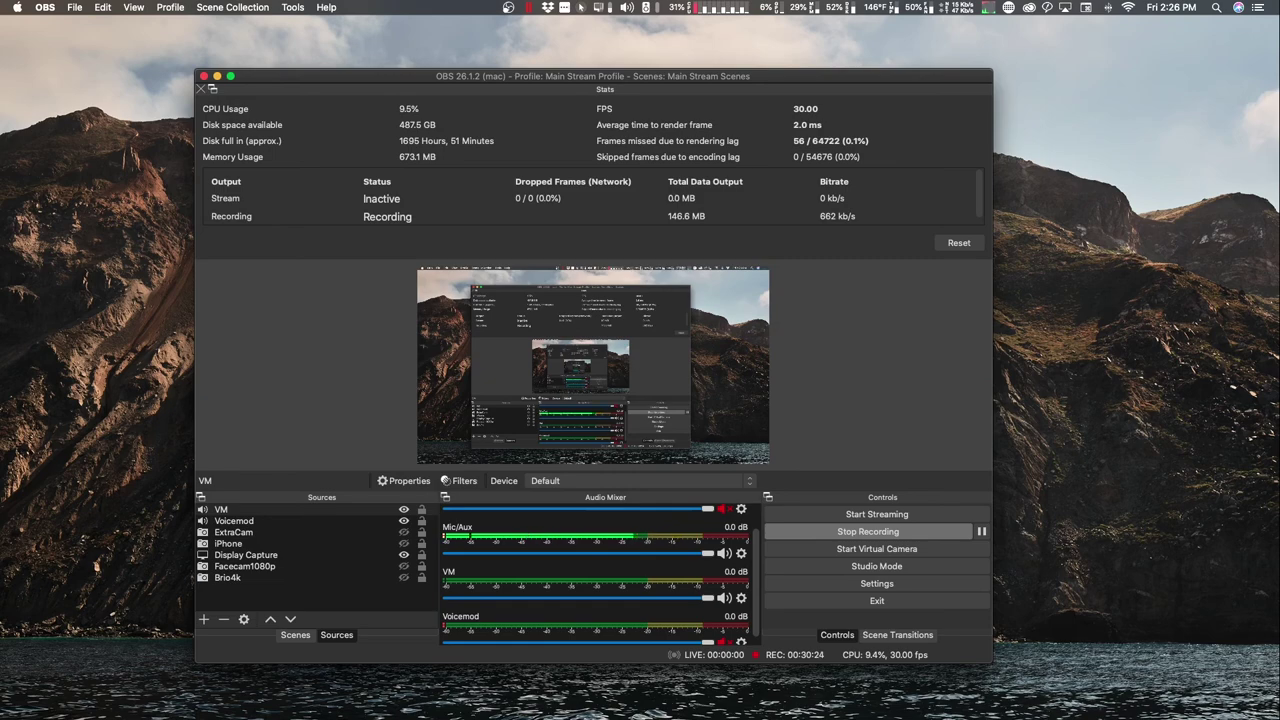
key(ctrl+Right)
click(408, 707)
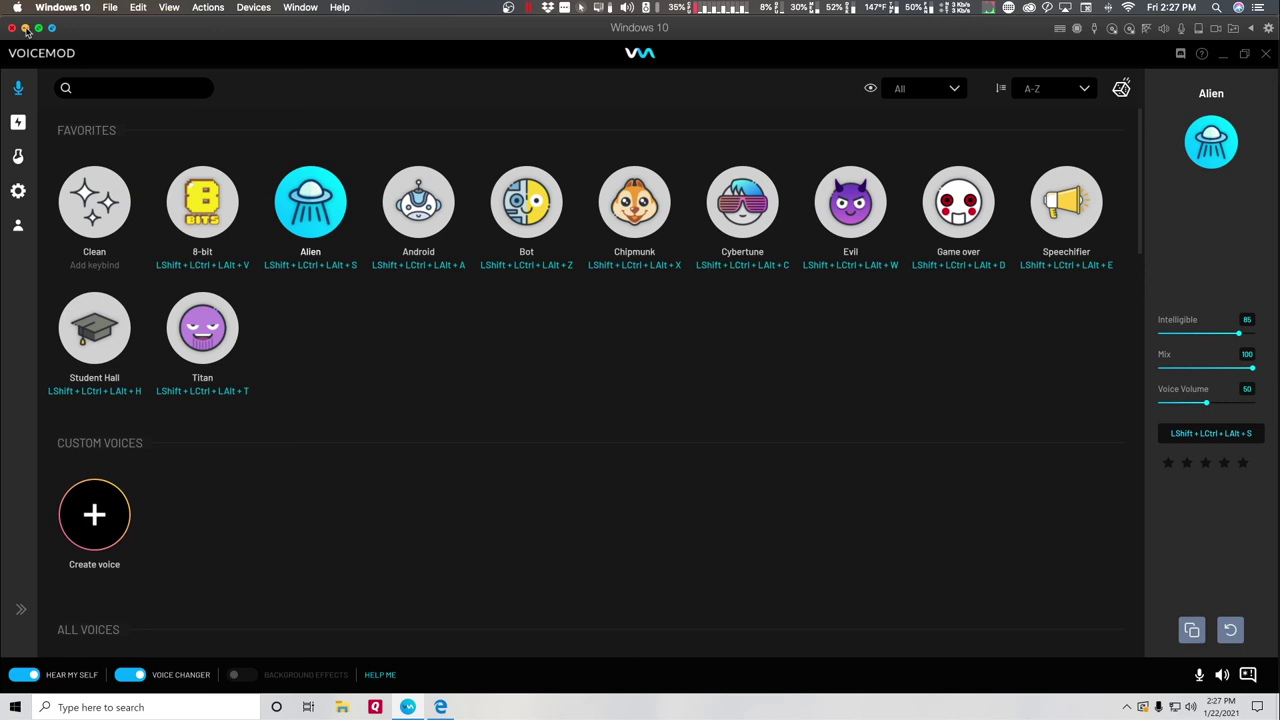
Check the per-application audio routing, then set Voicemod's active voice to 8-bit instead of Alien
click(625, 7)
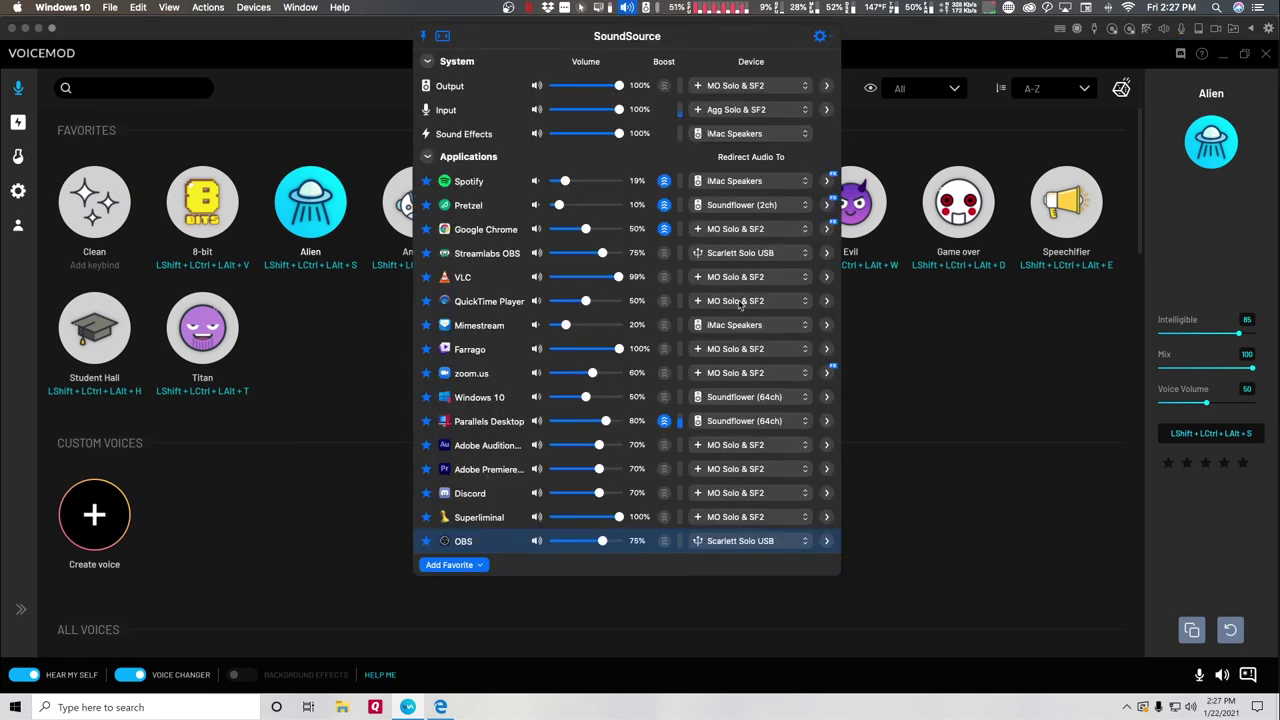
click(633, 10)
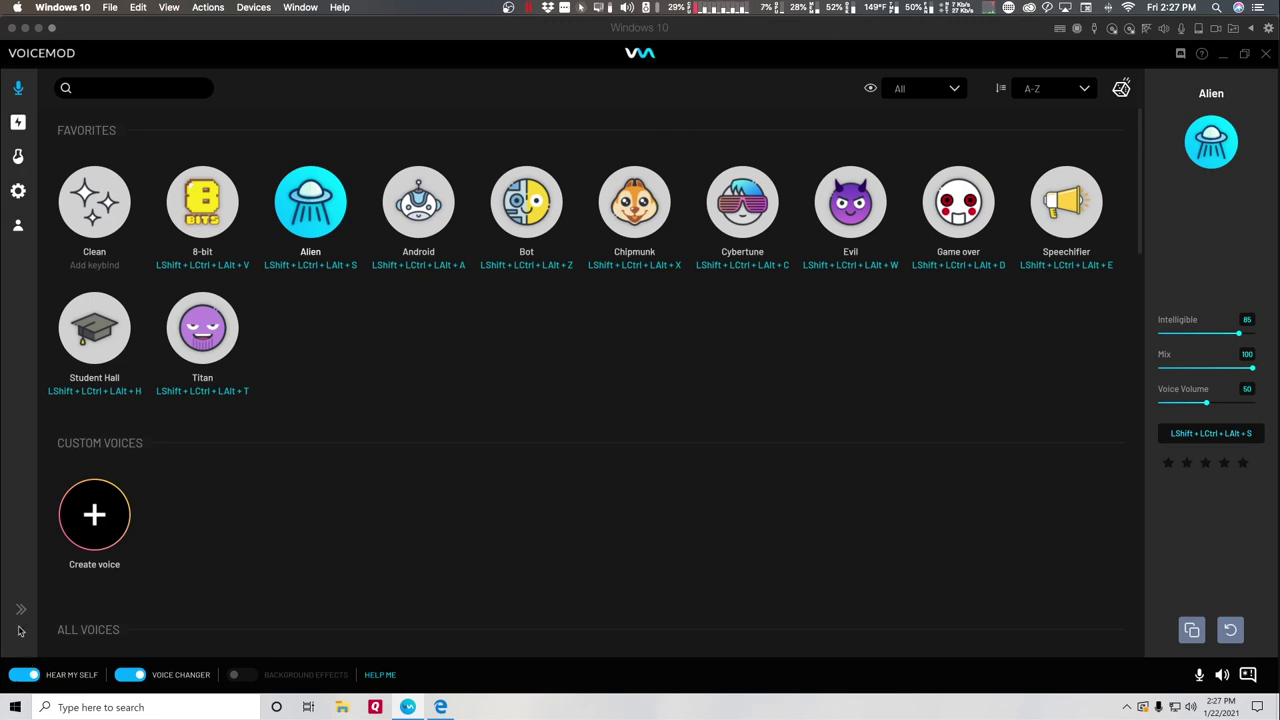
click(25, 28)
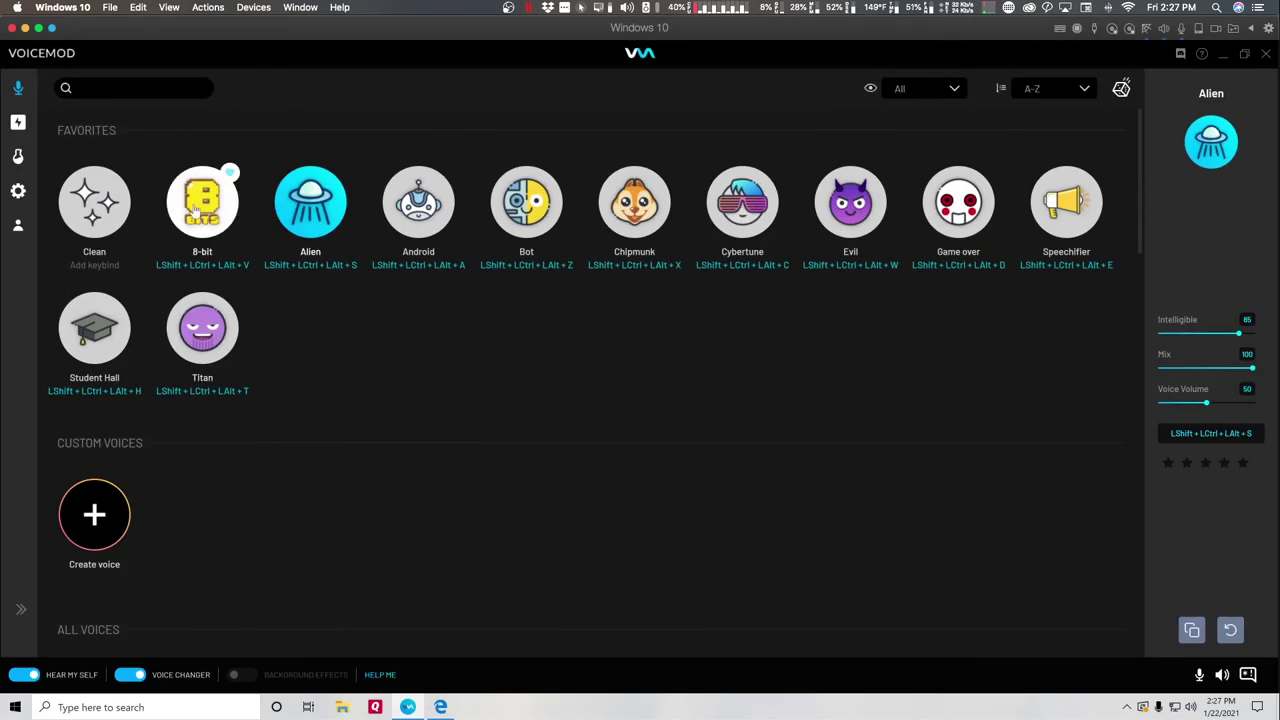
click(198, 210)
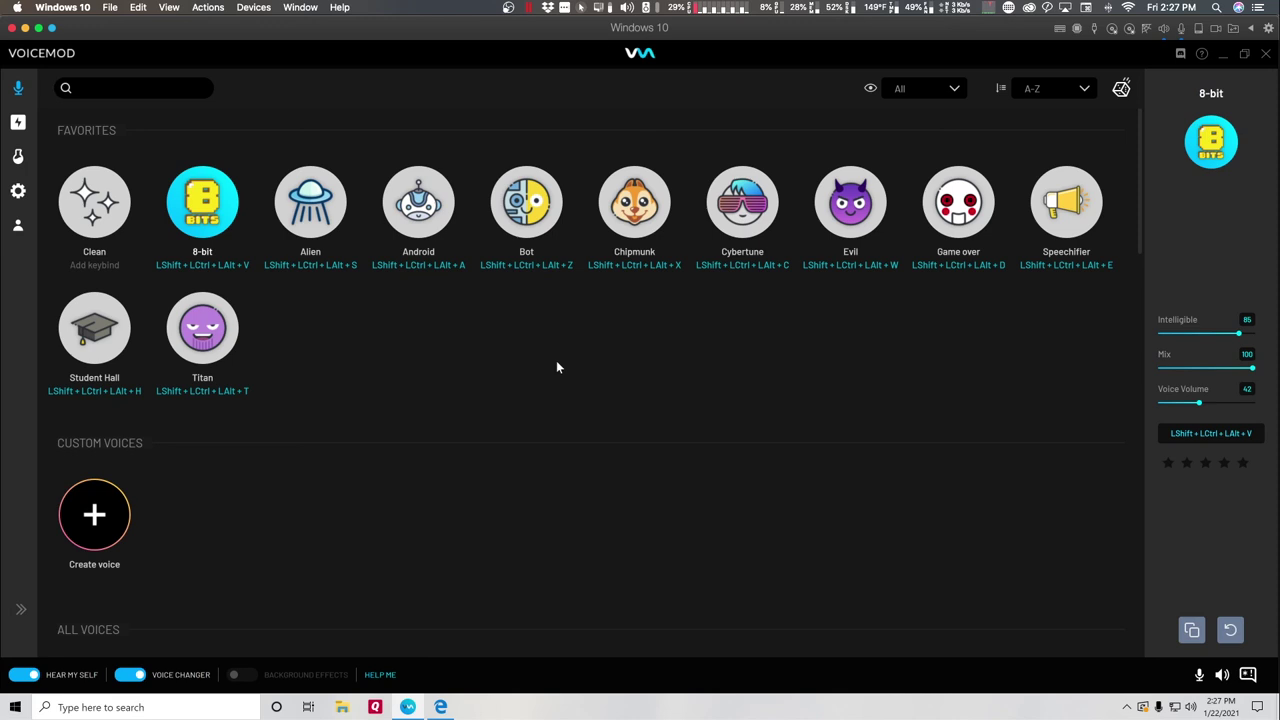
key(super+Tab)
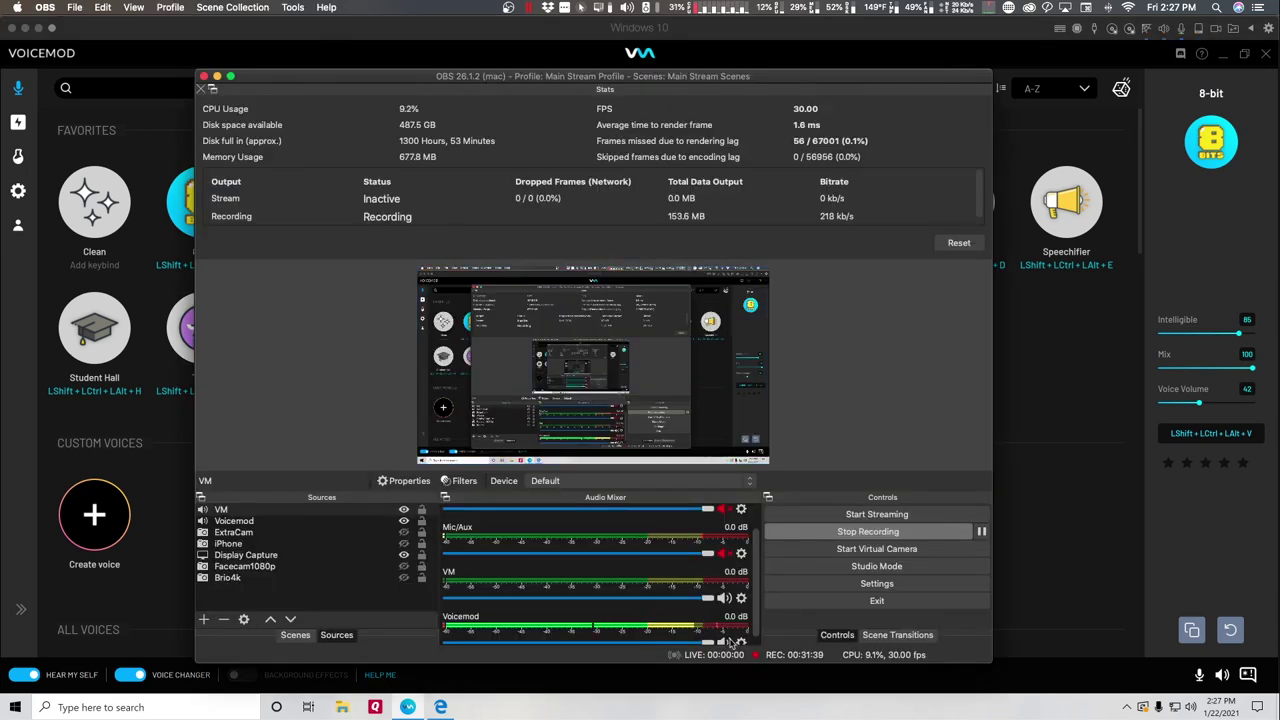